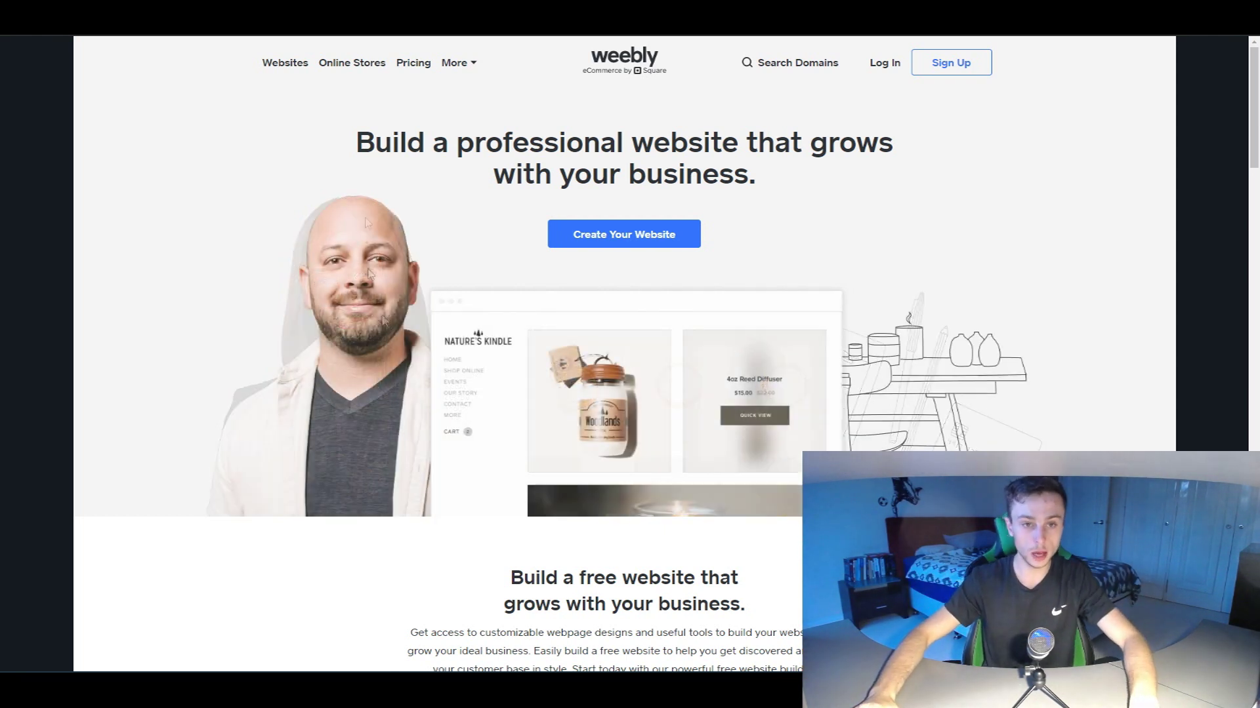
# Go to Weebly's pricing page and highlight the Personal plan's description and $7 price
pyautogui.click(414, 65)
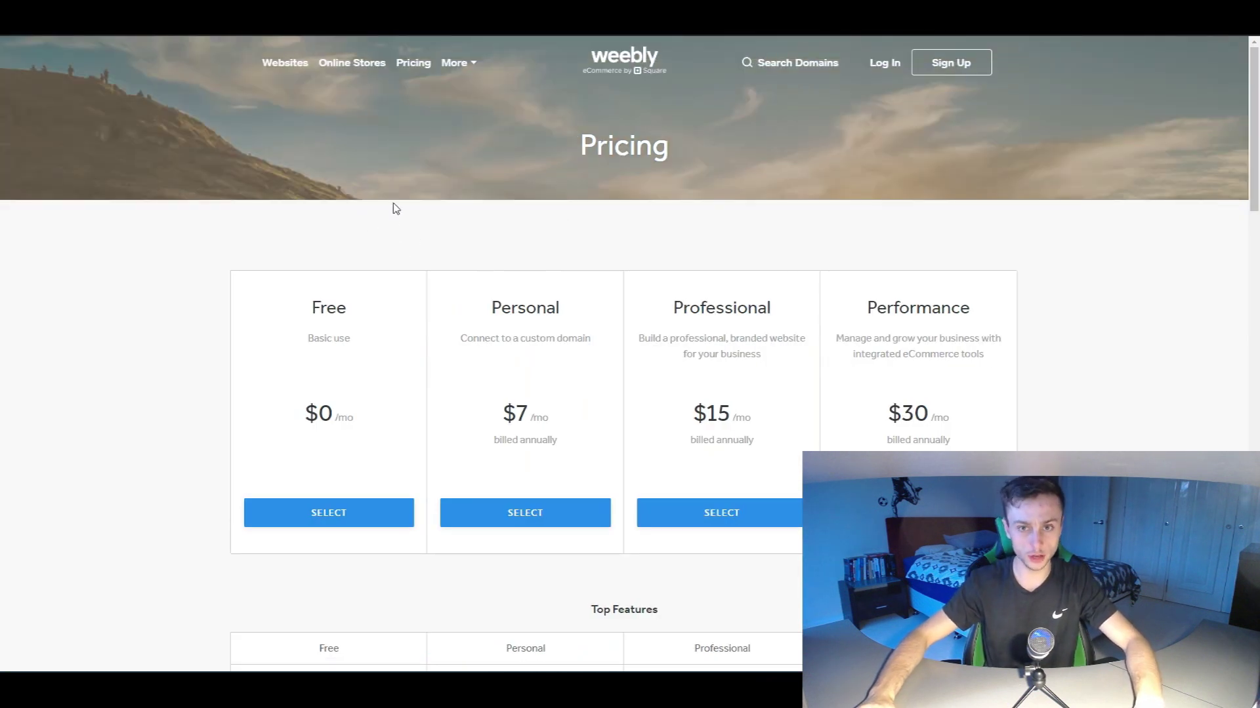
pyautogui.scroll(-1, 286, 259)
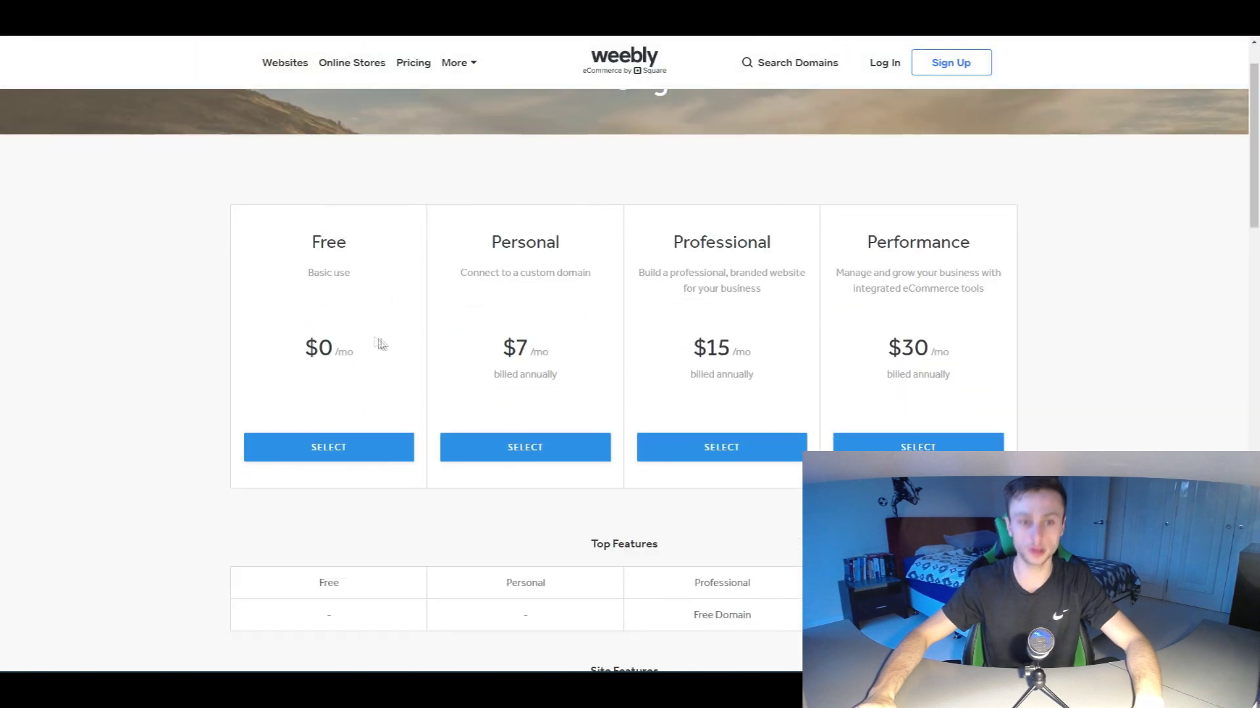
pyautogui.scroll(-1, 316, 262)
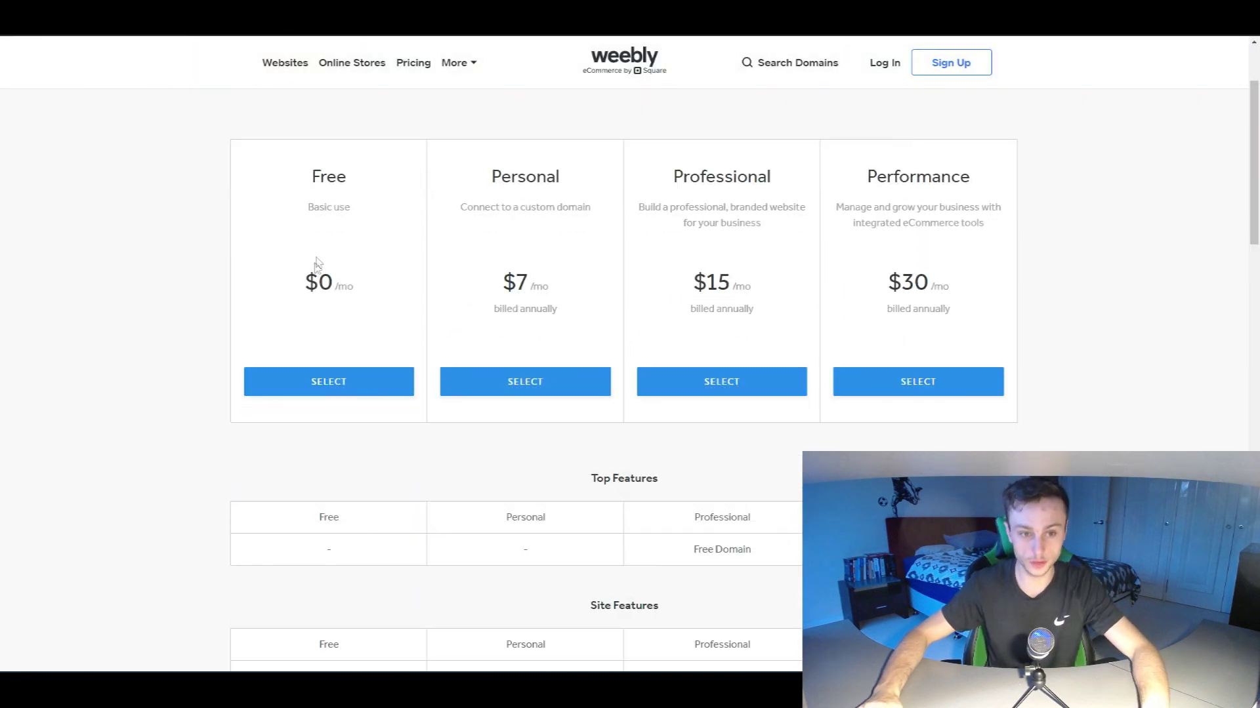
pyautogui.scroll(-5, 323, 267)
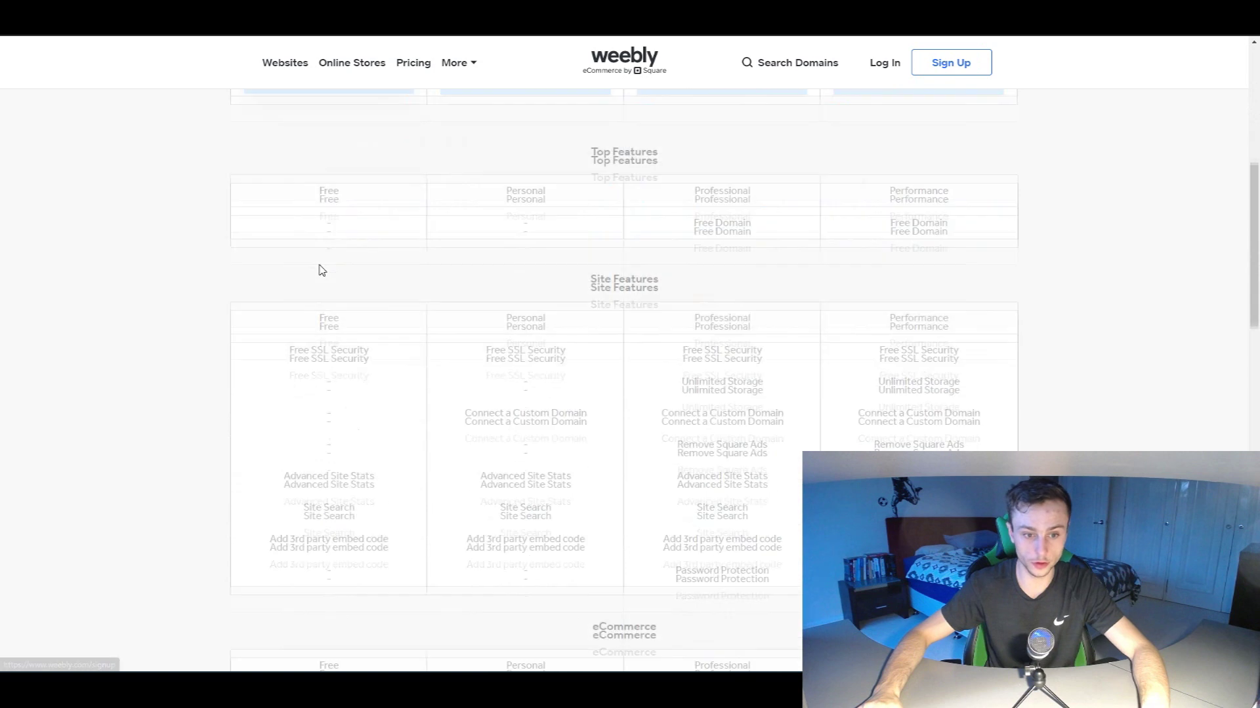
pyautogui.scroll(10, 283, 266)
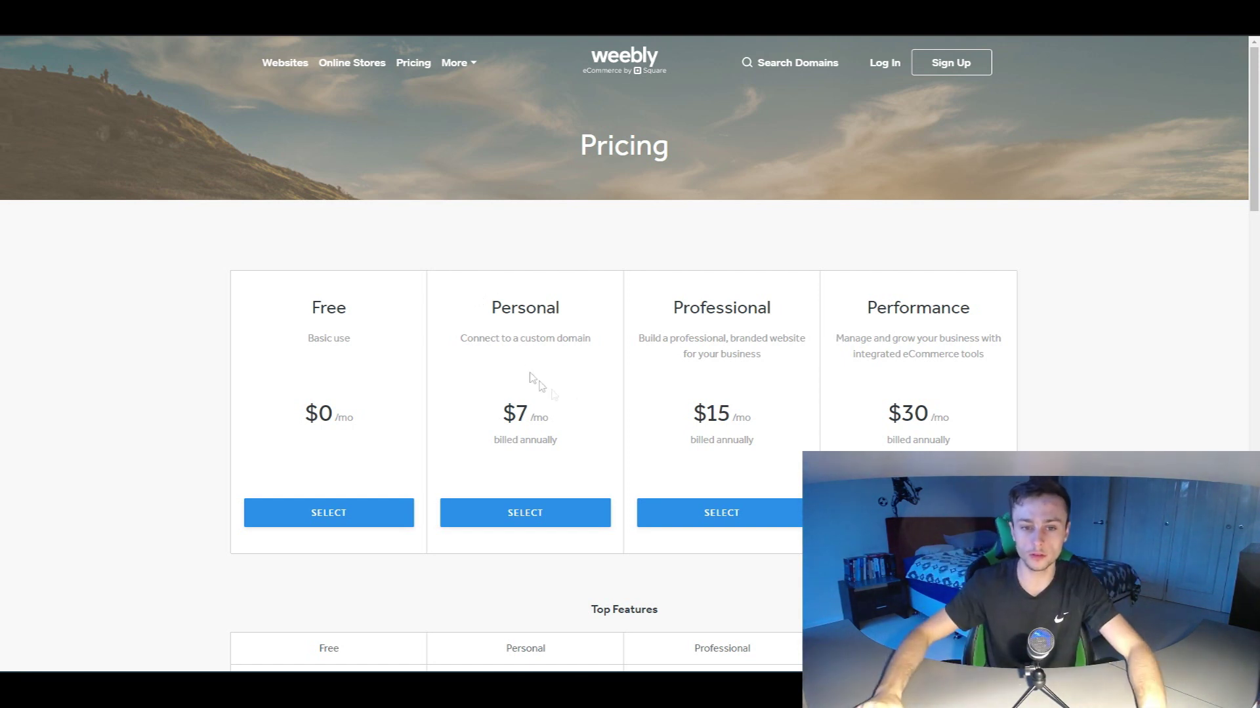
pyautogui.moveTo(472, 340)
pyautogui.mouseDown()
pyautogui.moveTo(578, 339)
pyautogui.moveTo(554, 394)
pyautogui.moveTo(496, 399)
pyautogui.mouseUp()
pyautogui.click(502, 334)
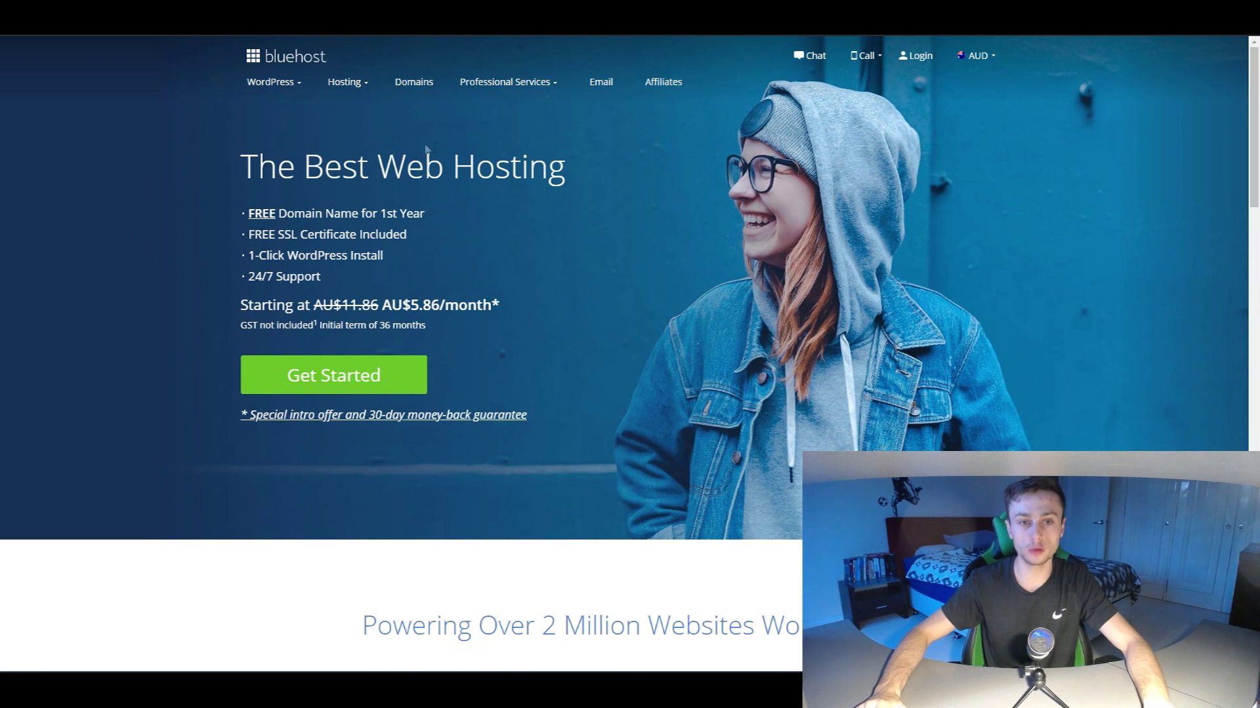
pyautogui.moveTo(427, 217); pyautogui.dragTo(249, 213)
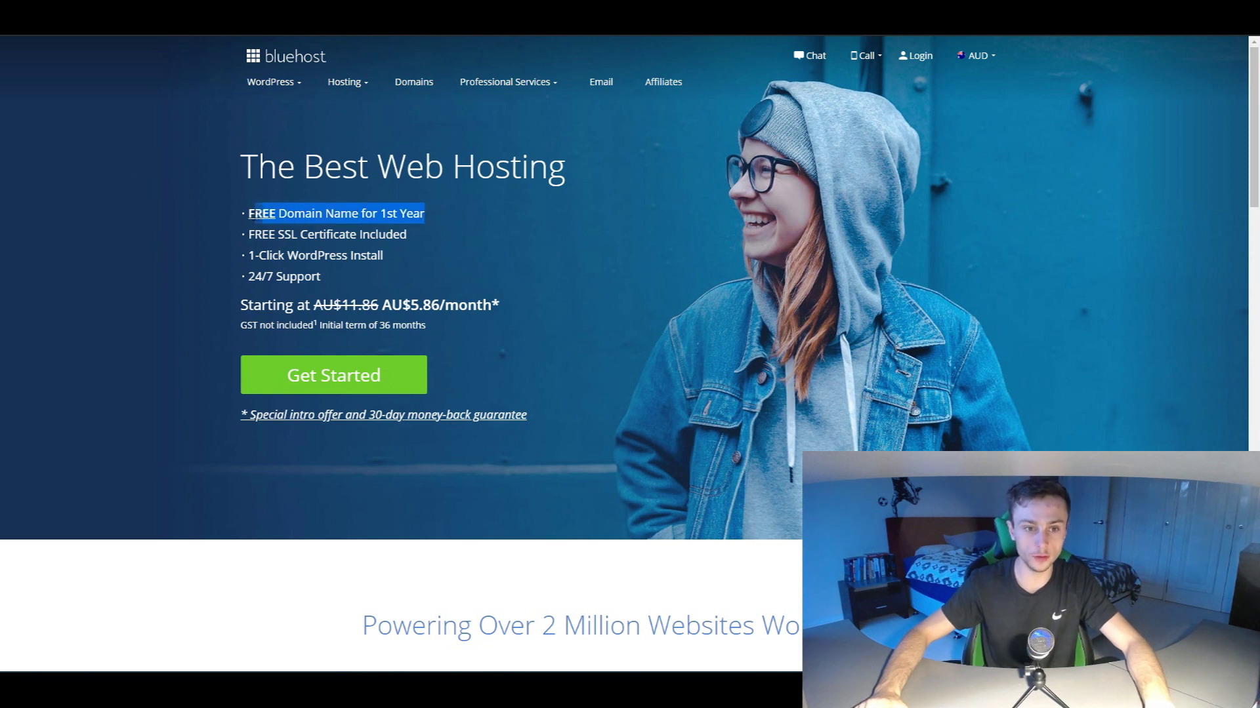
pyautogui.click(468, 213)
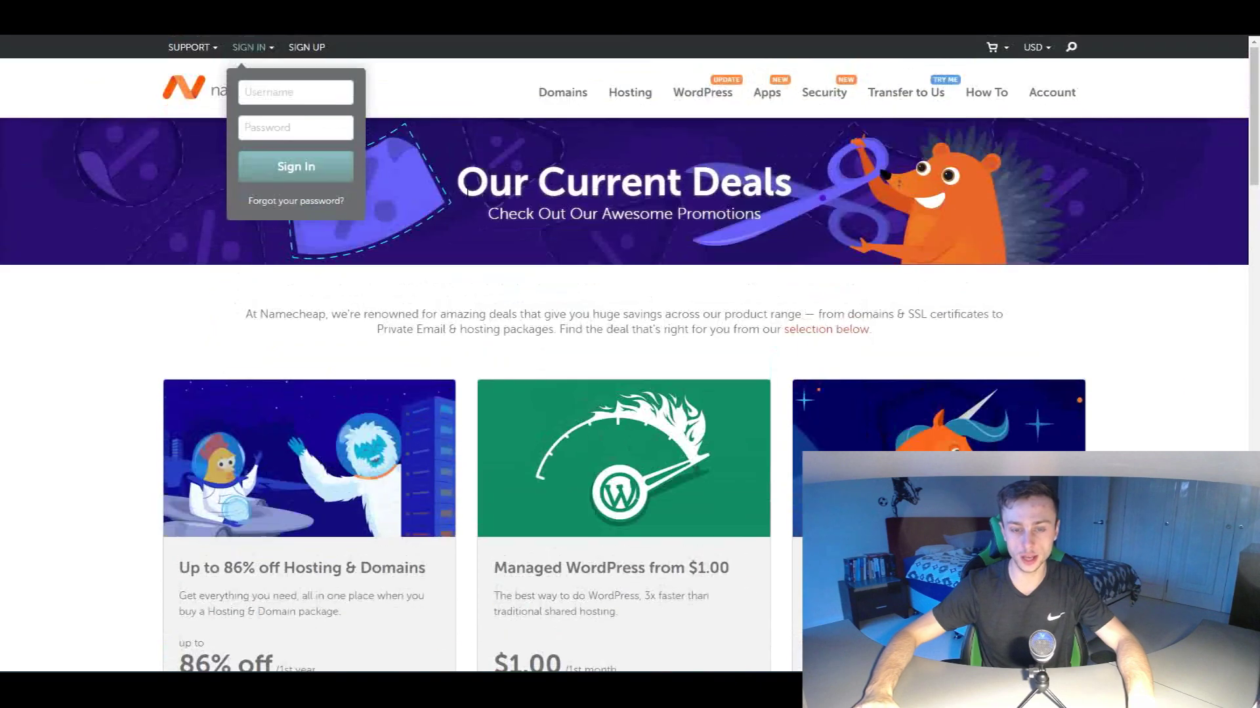
pyautogui.scroll(-2, 465, 204)
pyautogui.scroll(-3, 464, 216)
pyautogui.scroll(-4, 472, 204)
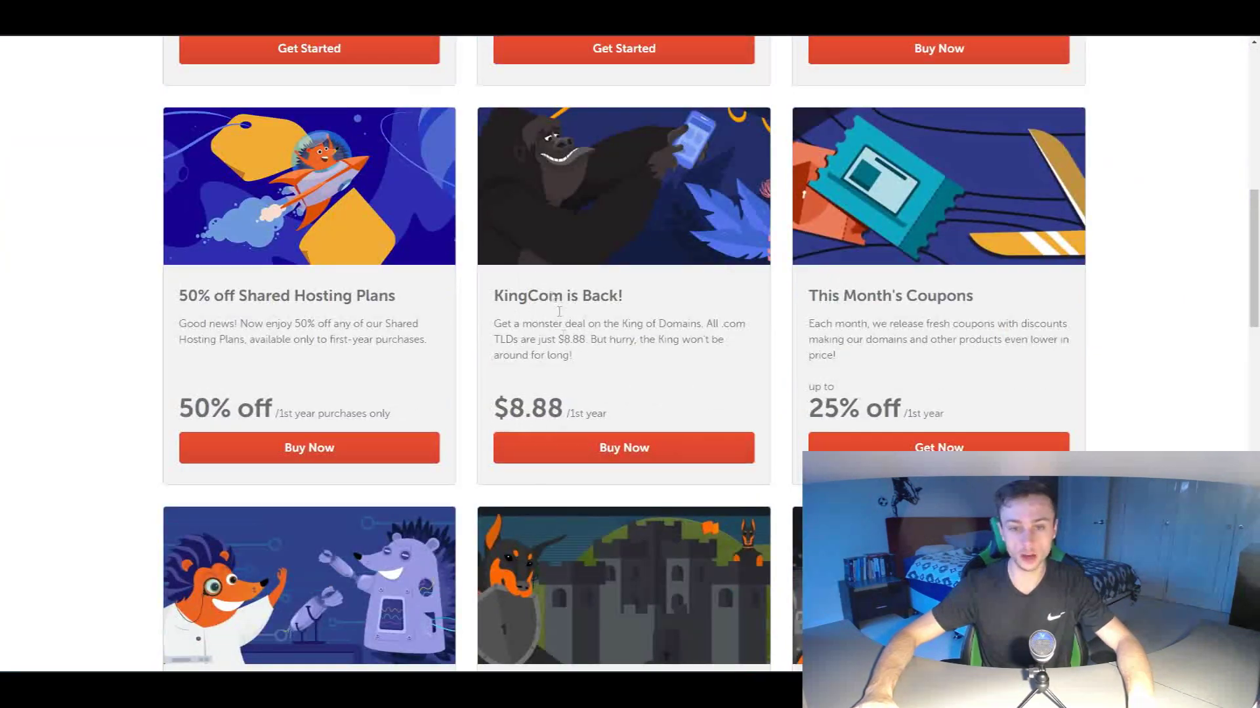
pyautogui.scroll(-1, 483, 312)
pyautogui.scroll(-5, 482, 312)
pyautogui.scroll(-3, 480, 330)
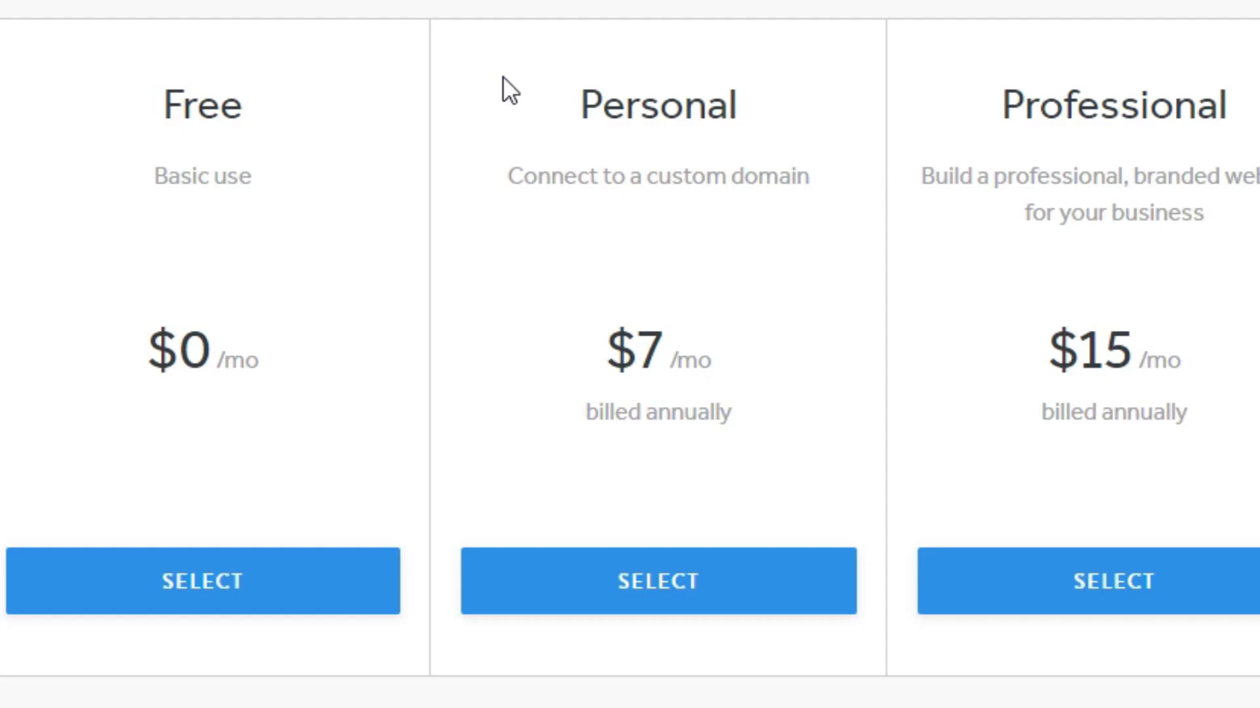
# Highlight the Free plan title, Professional card details and Performance plan description
pyautogui.moveTo(698, 116); pyautogui.dragTo(365, 141)
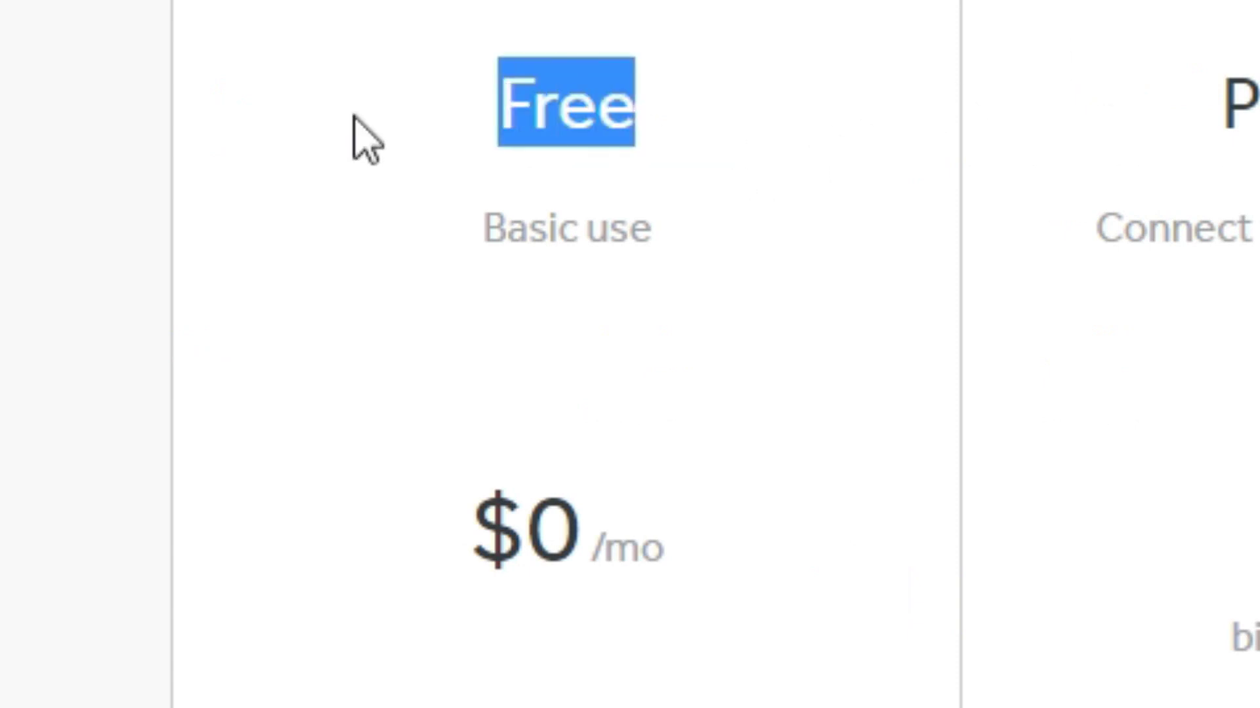
pyautogui.click(366, 141)
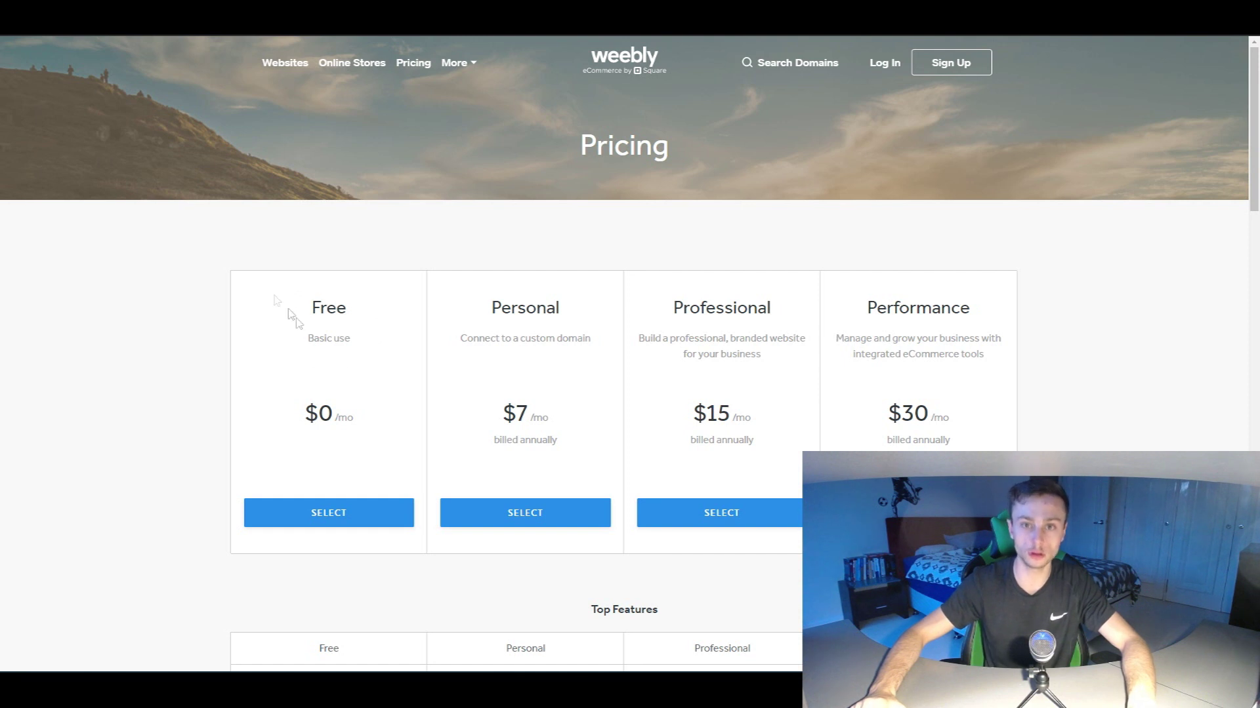
pyautogui.scroll(-2, 536, 196)
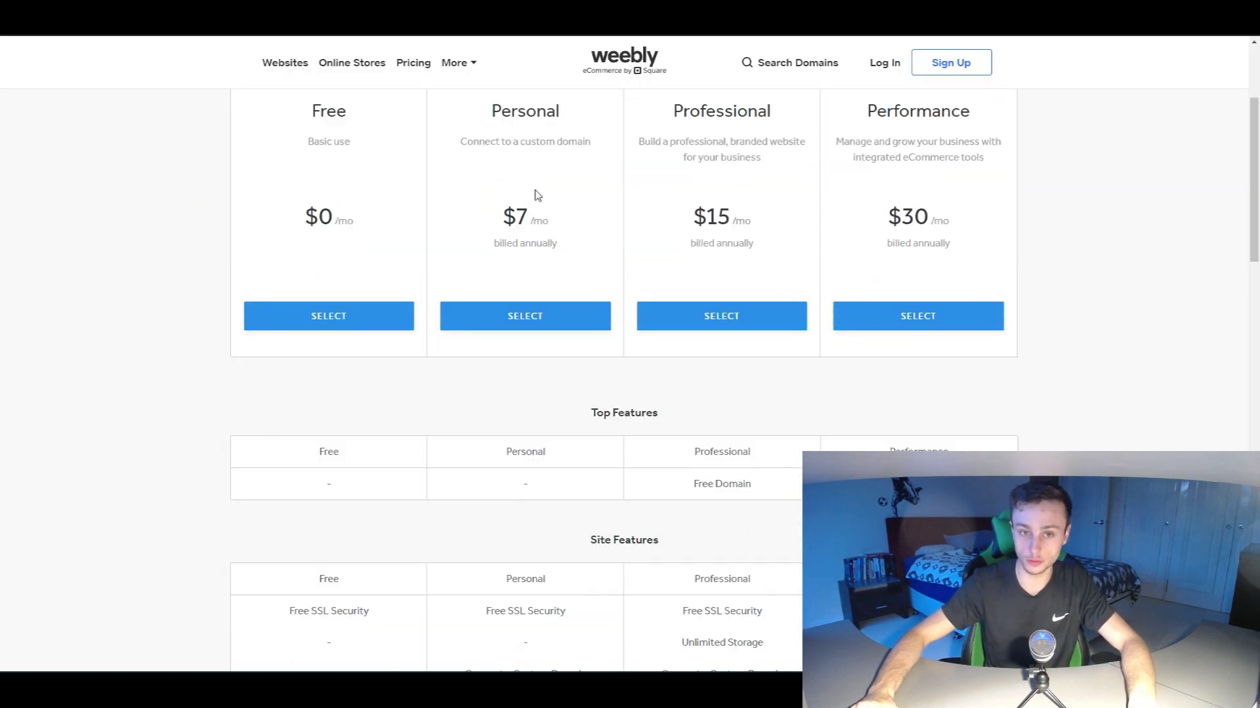
pyautogui.scroll(1, 683, 234)
pyautogui.scroll(-1, 675, 246)
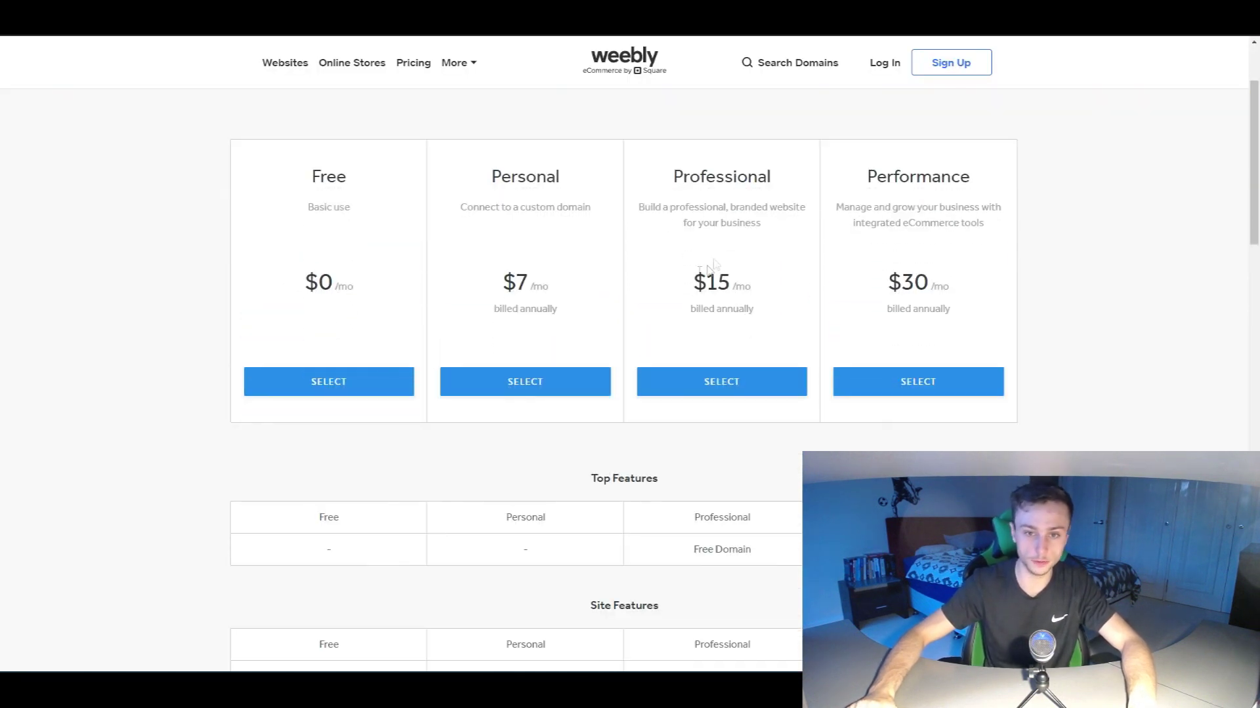
pyautogui.moveTo(654, 206); pyautogui.dragTo(787, 208)
pyautogui.click(693, 207)
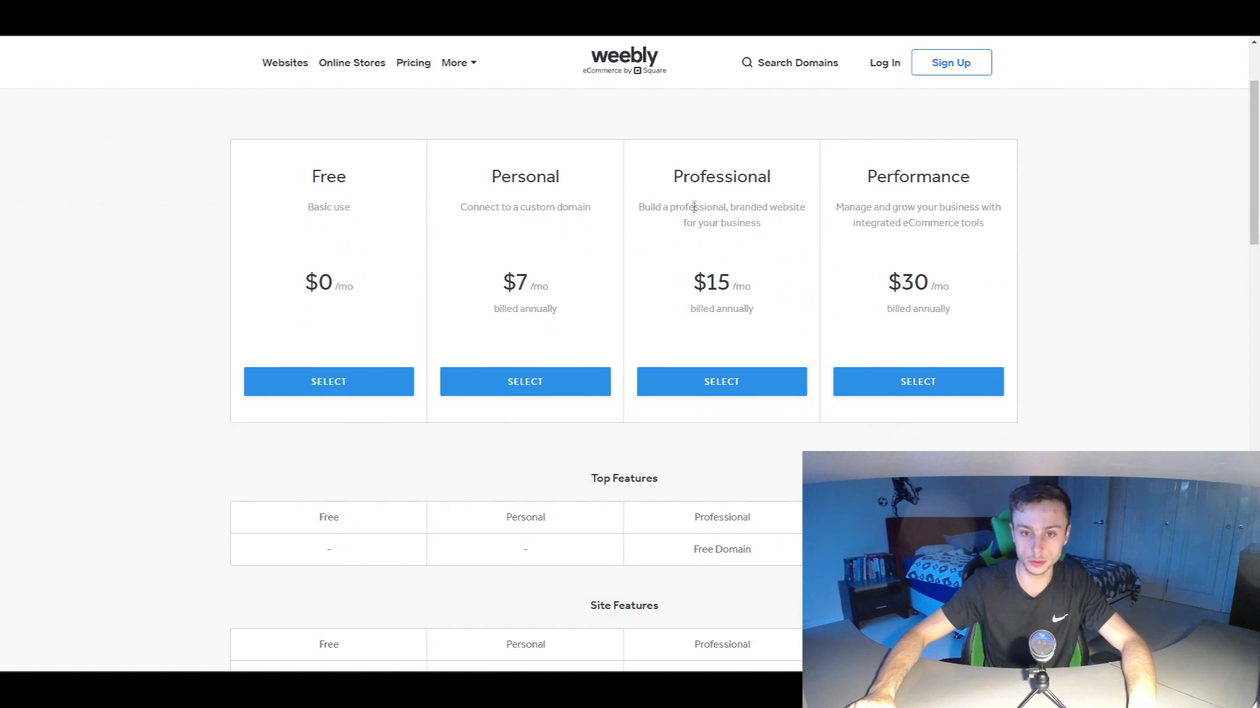
pyautogui.scroll(-3, 694, 206)
pyautogui.scroll(1, 640, 211)
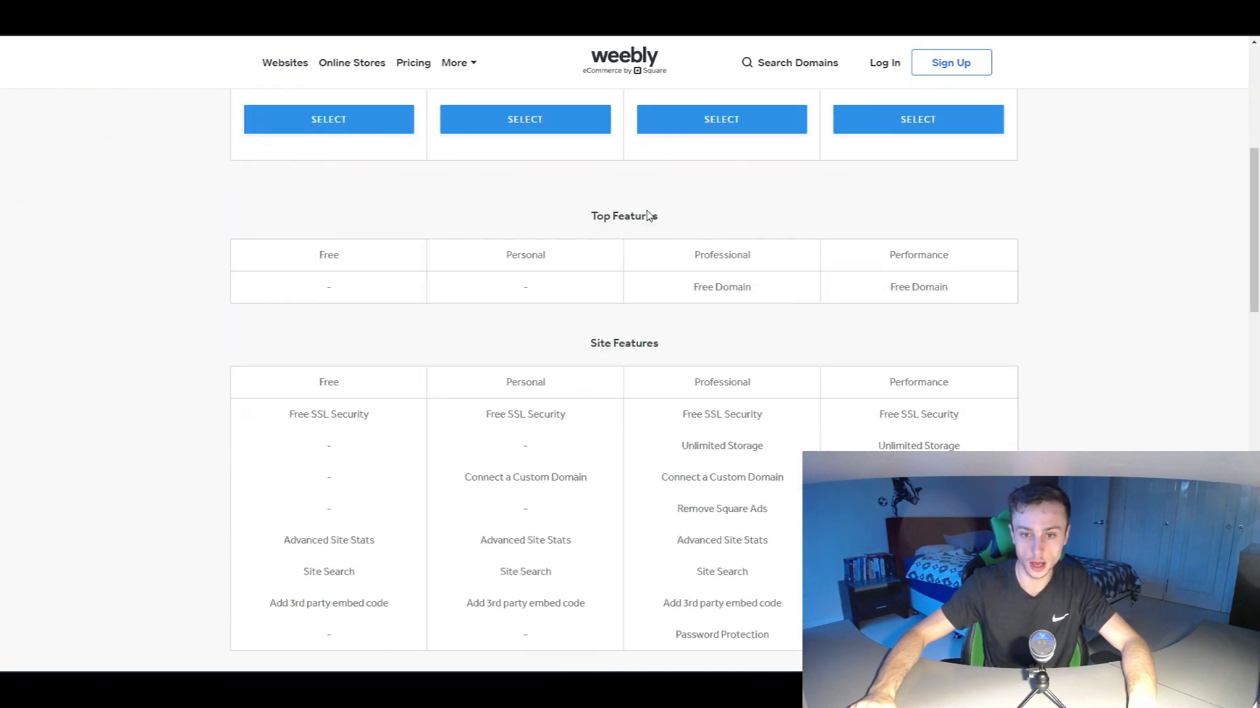
pyautogui.scroll(2, 590, 227)
pyautogui.scroll(-3, 683, 210)
pyautogui.scroll(-2, 686, 210)
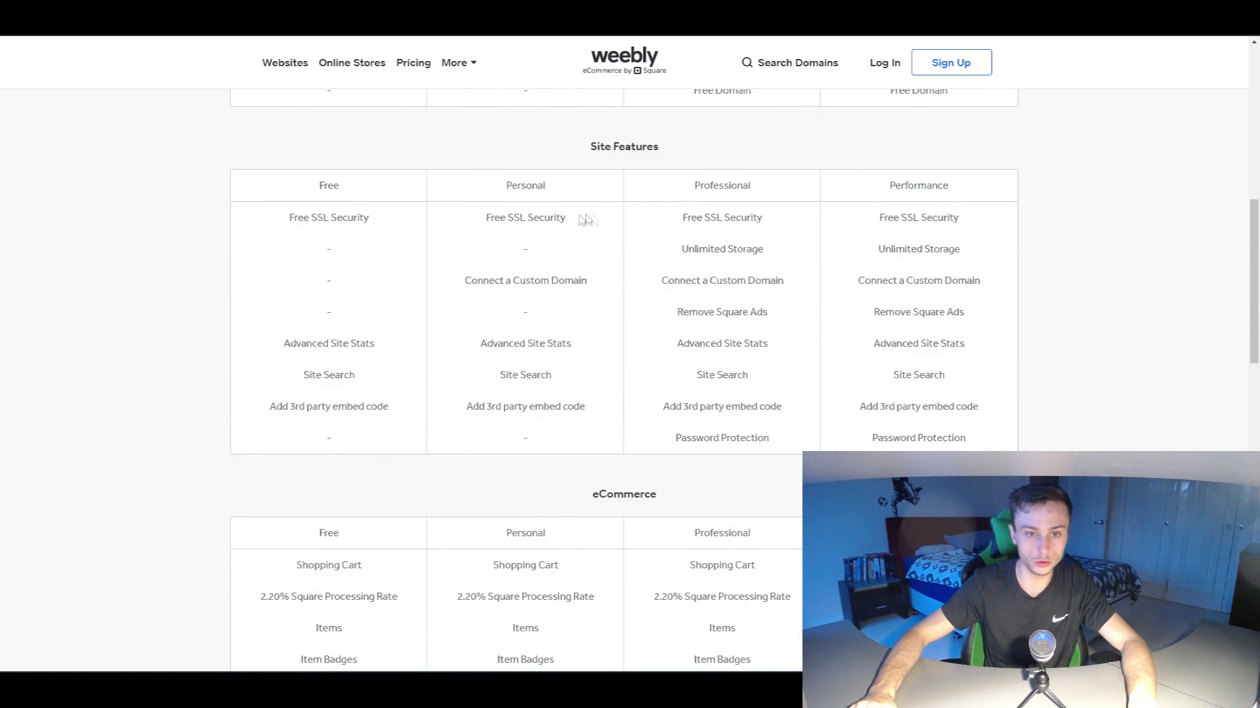
pyautogui.moveTo(525, 478)
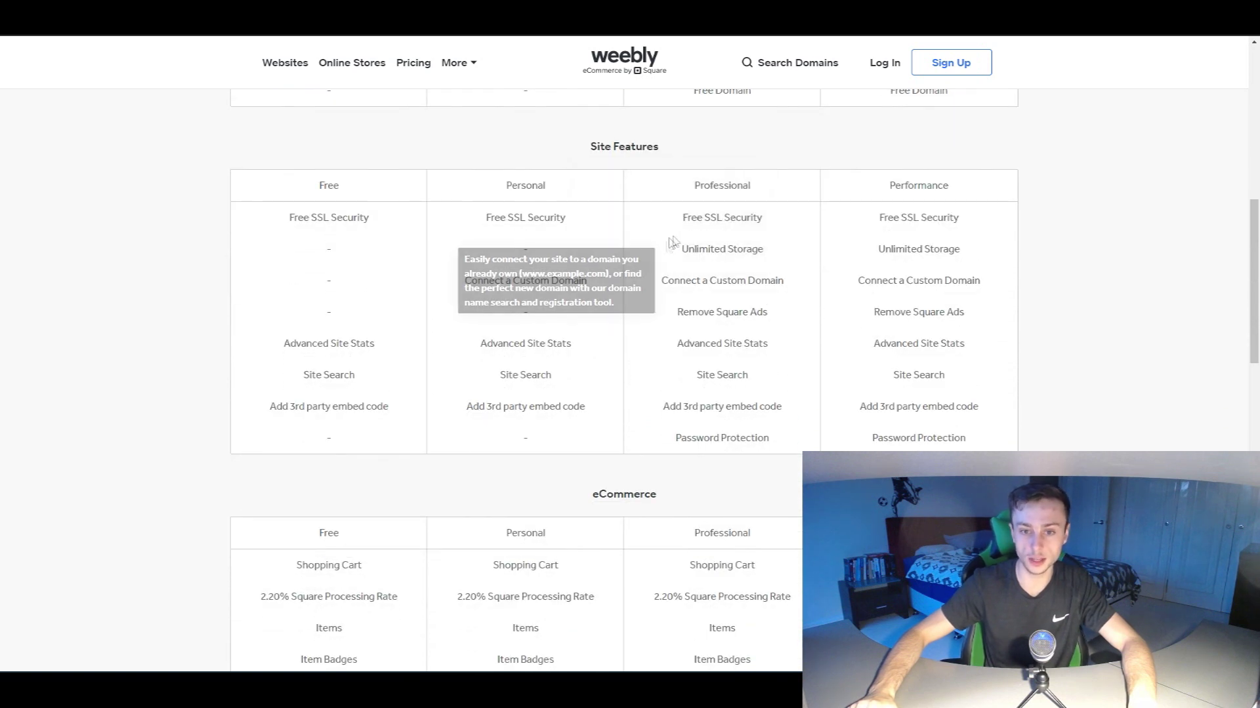
pyautogui.scroll(-1, 669, 312)
pyautogui.moveTo(677, 211); pyautogui.dragTo(768, 214)
pyautogui.click(686, 247)
pyautogui.scroll(2, 727, 269)
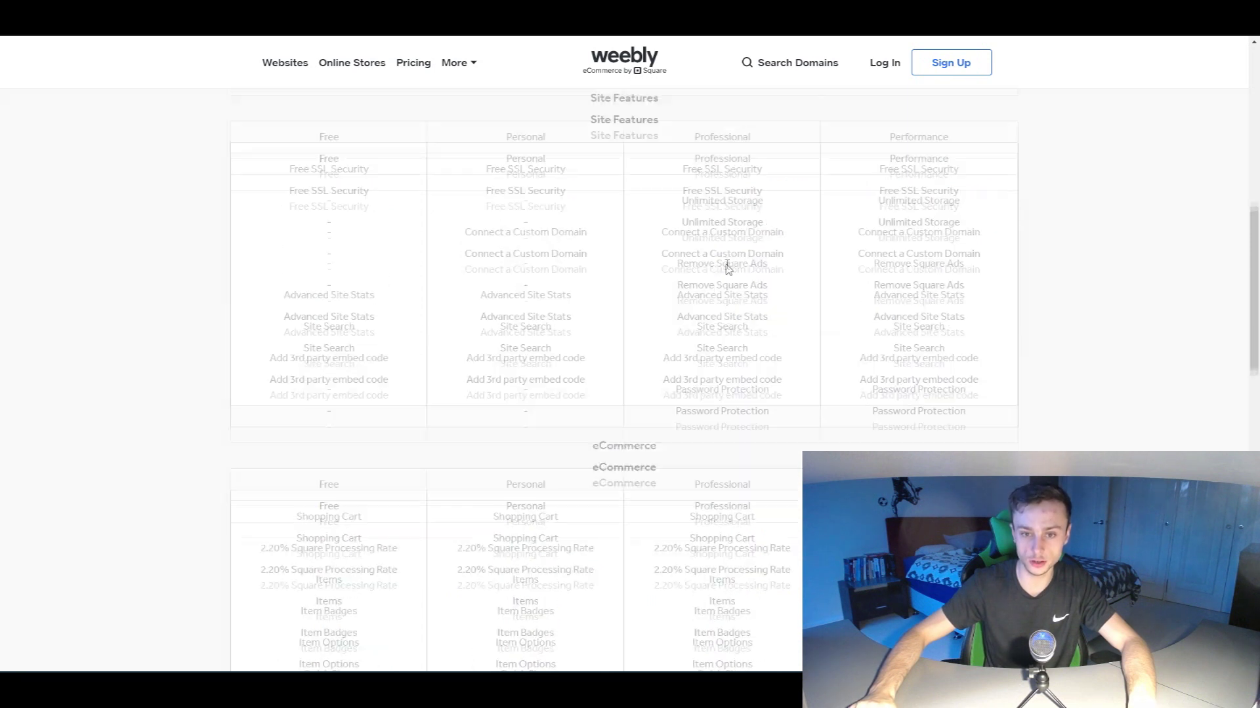
pyautogui.scroll(-10, 727, 268)
pyautogui.scroll(5, 950, 273)
pyautogui.scroll(2, 672, 370)
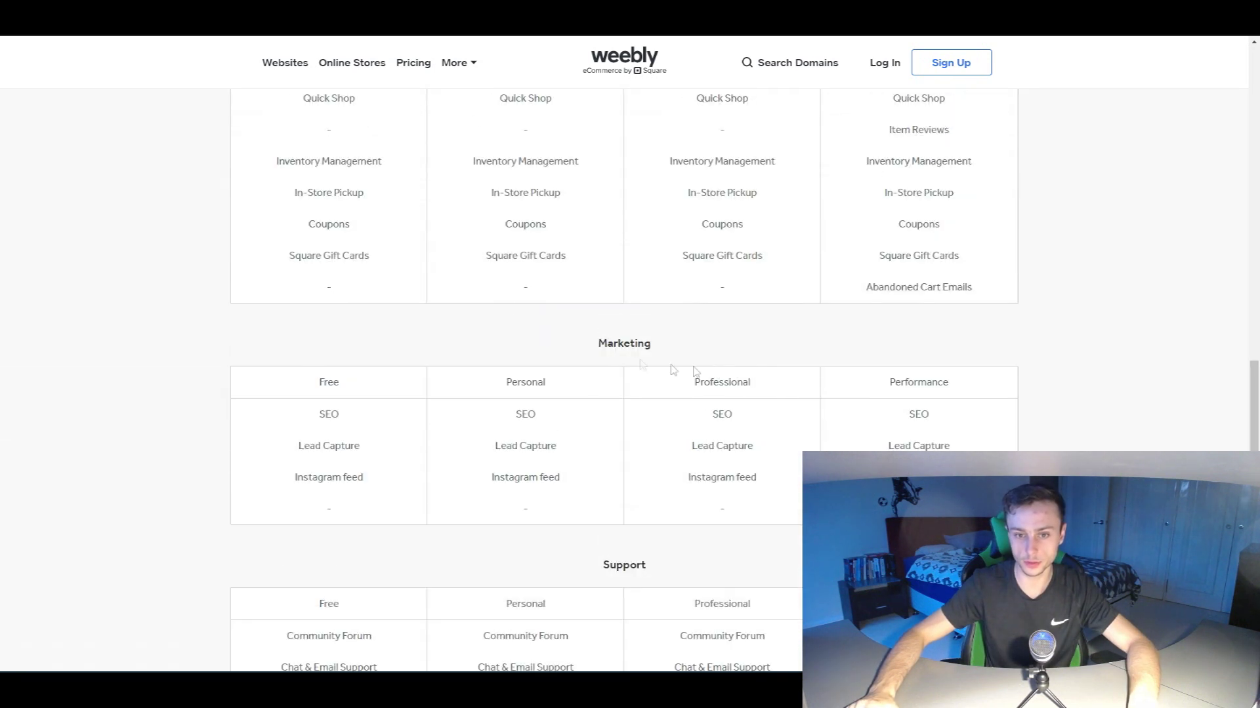
pyautogui.scroll(5, 624, 352)
pyautogui.scroll(3, 624, 351)
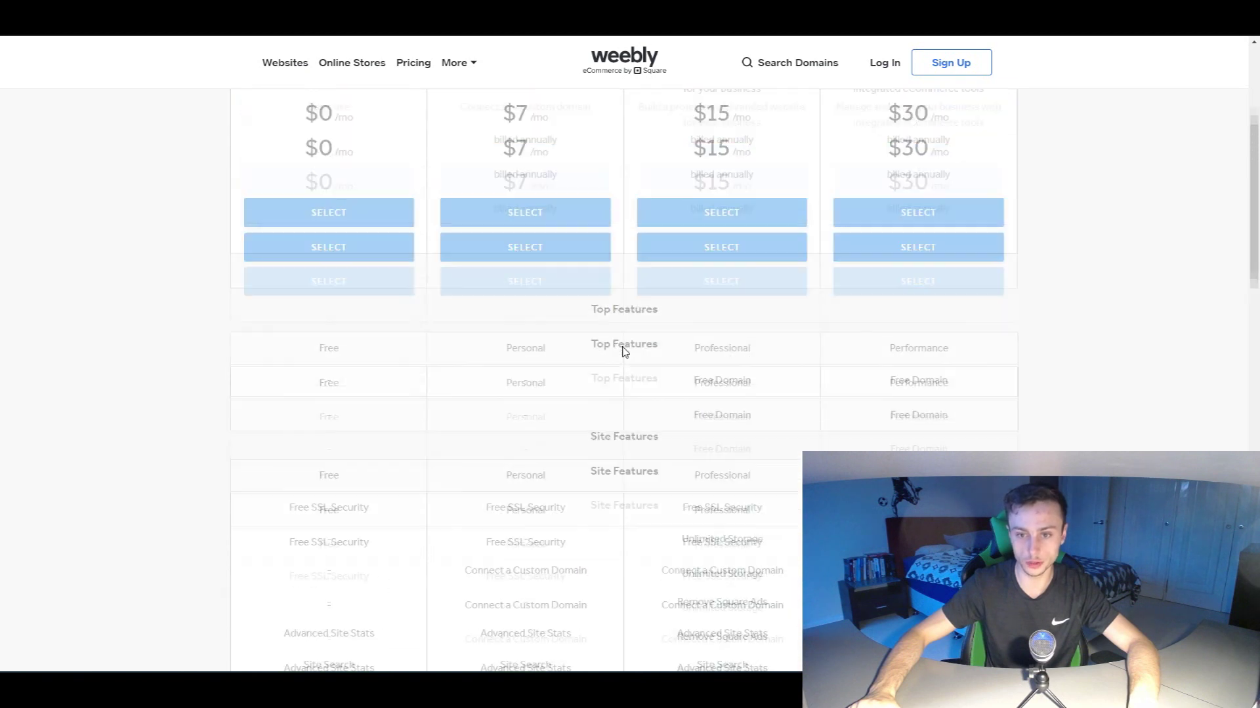
pyautogui.scroll(2, 622, 351)
pyautogui.scroll(-2, 650, 326)
pyautogui.moveTo(835, 208); pyautogui.dragTo(953, 221)
pyautogui.moveTo(837, 207); pyautogui.dragTo(986, 209)
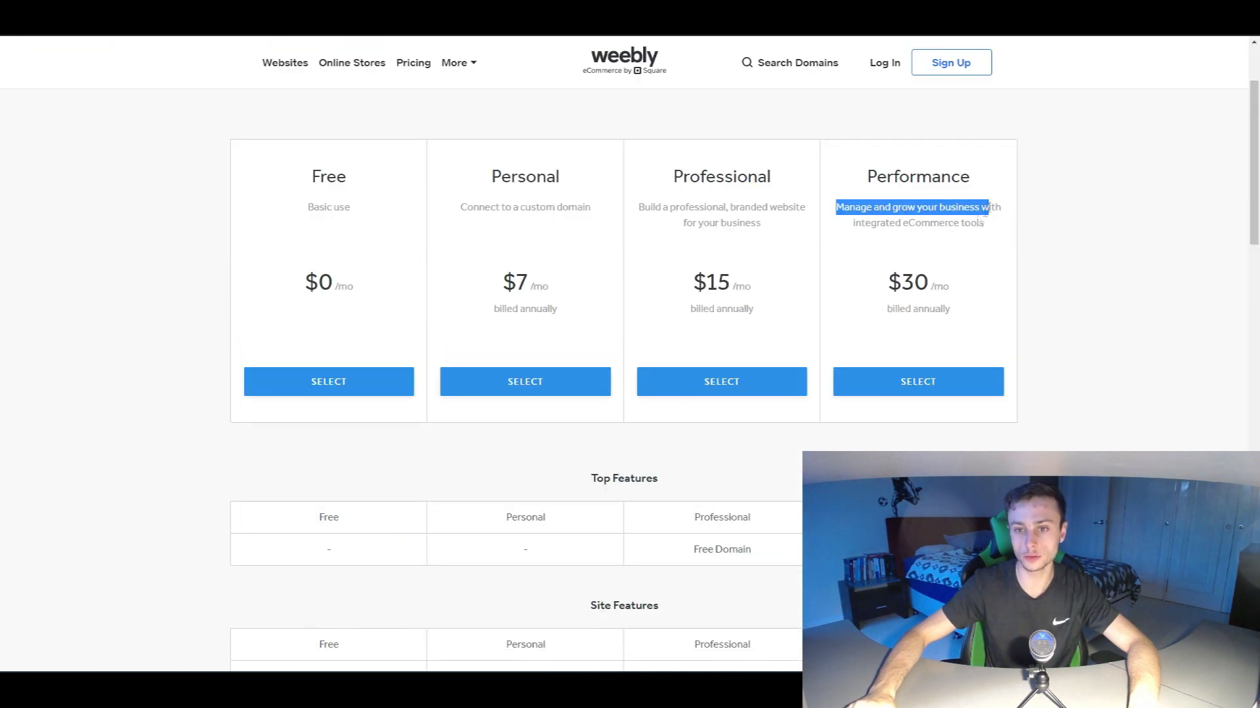
pyautogui.scroll(-3, 856, 223)
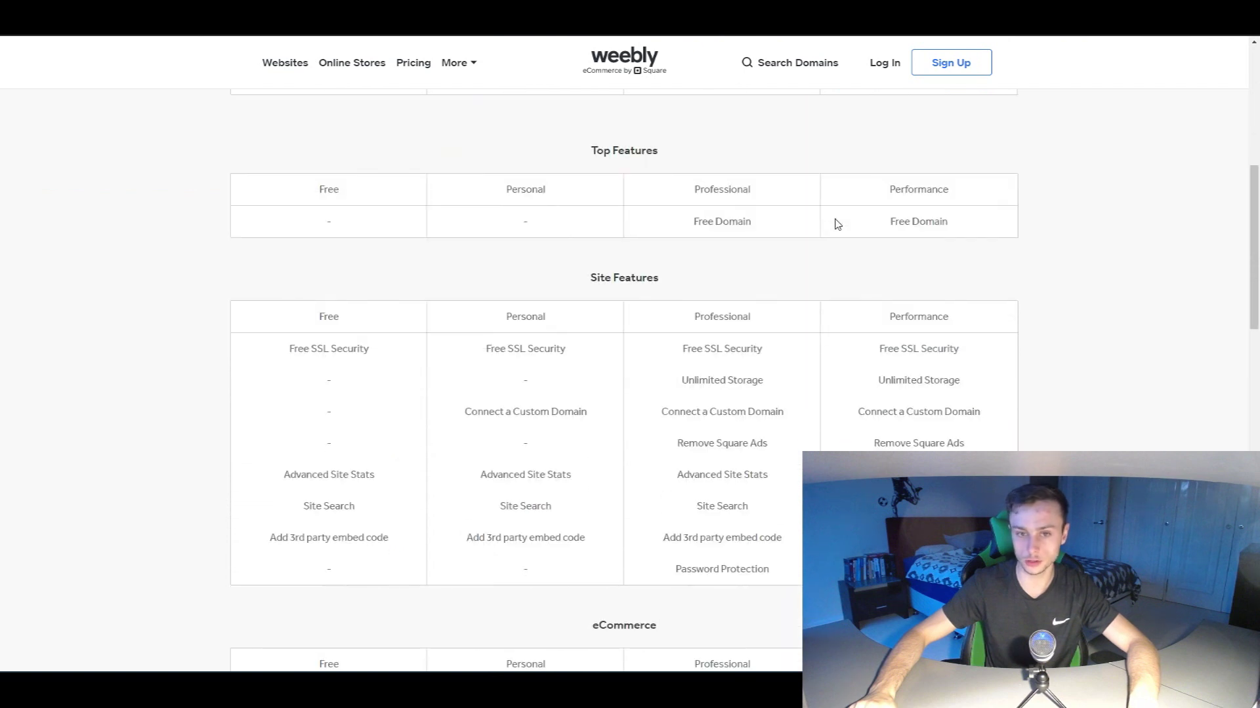
pyautogui.scroll(-1, 835, 225)
pyautogui.scroll(5, 728, 192)
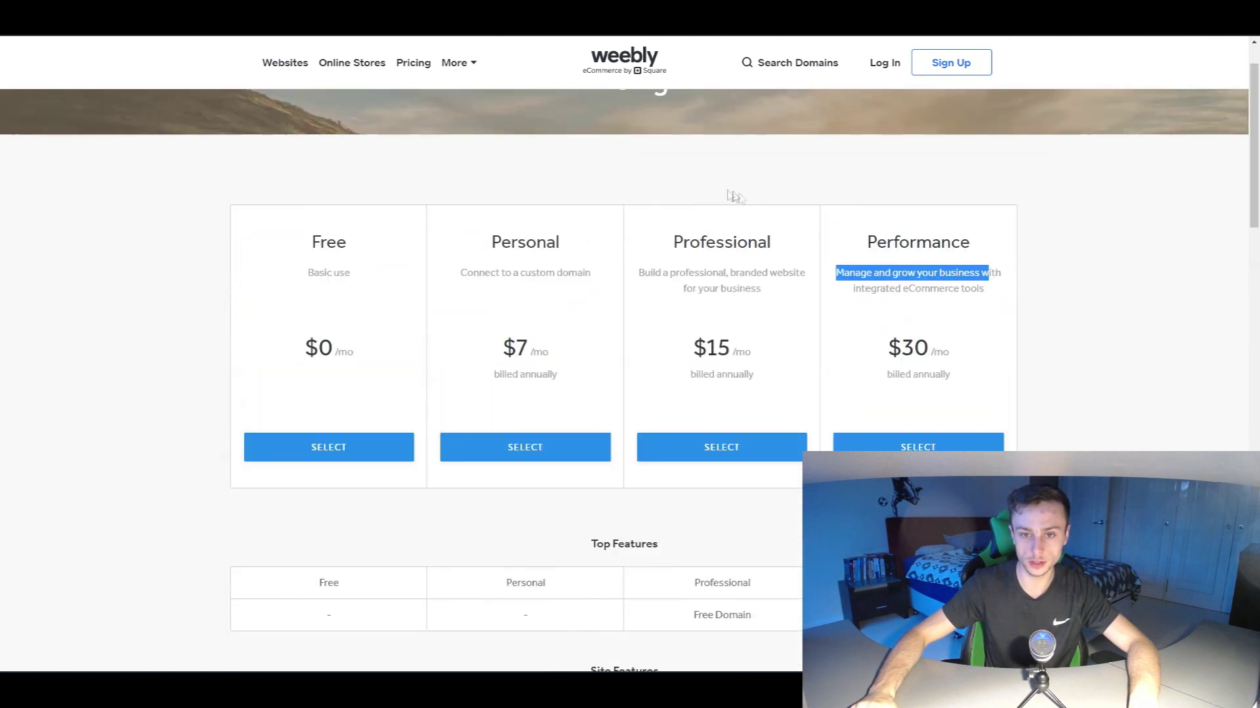
pyautogui.scroll(-4, 732, 198)
# Highlight feature rows: Free Domain, Unlimited Storage, Remove Square Ads, Advanced Site Stats
pyautogui.moveTo(694, 221); pyautogui.dragTo(912, 223)
pyautogui.click(954, 223)
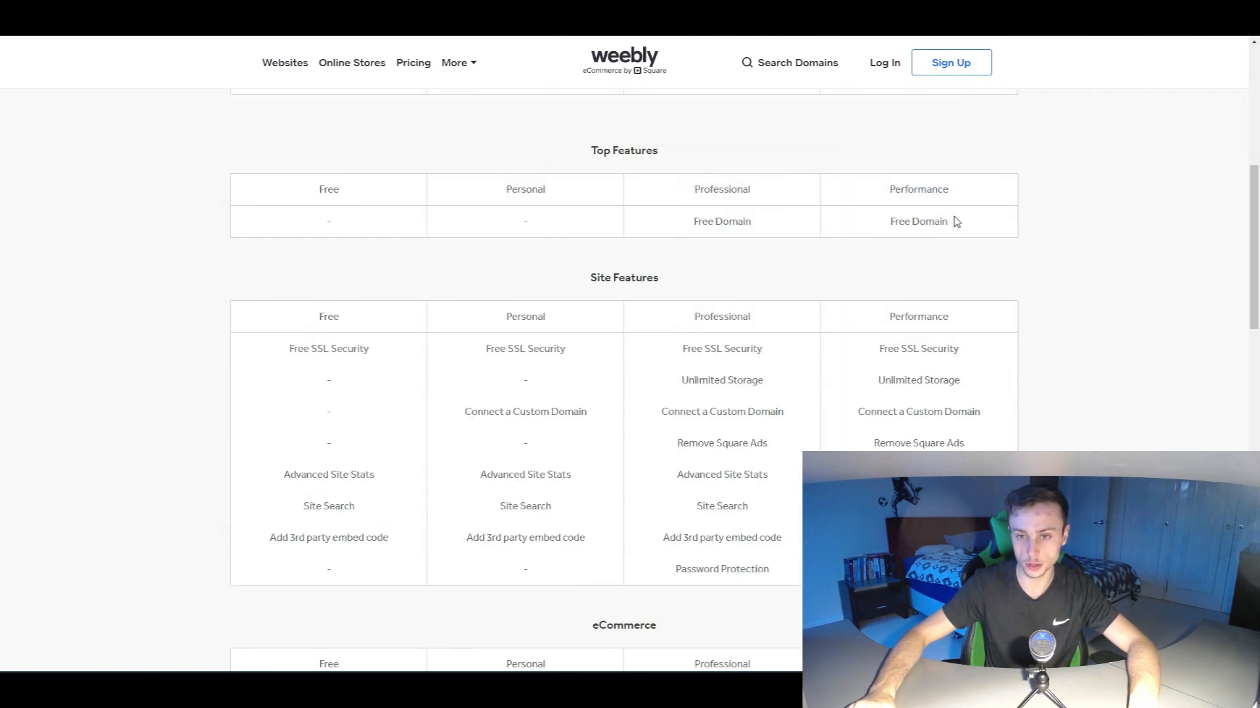
pyautogui.scroll(3, 756, 226)
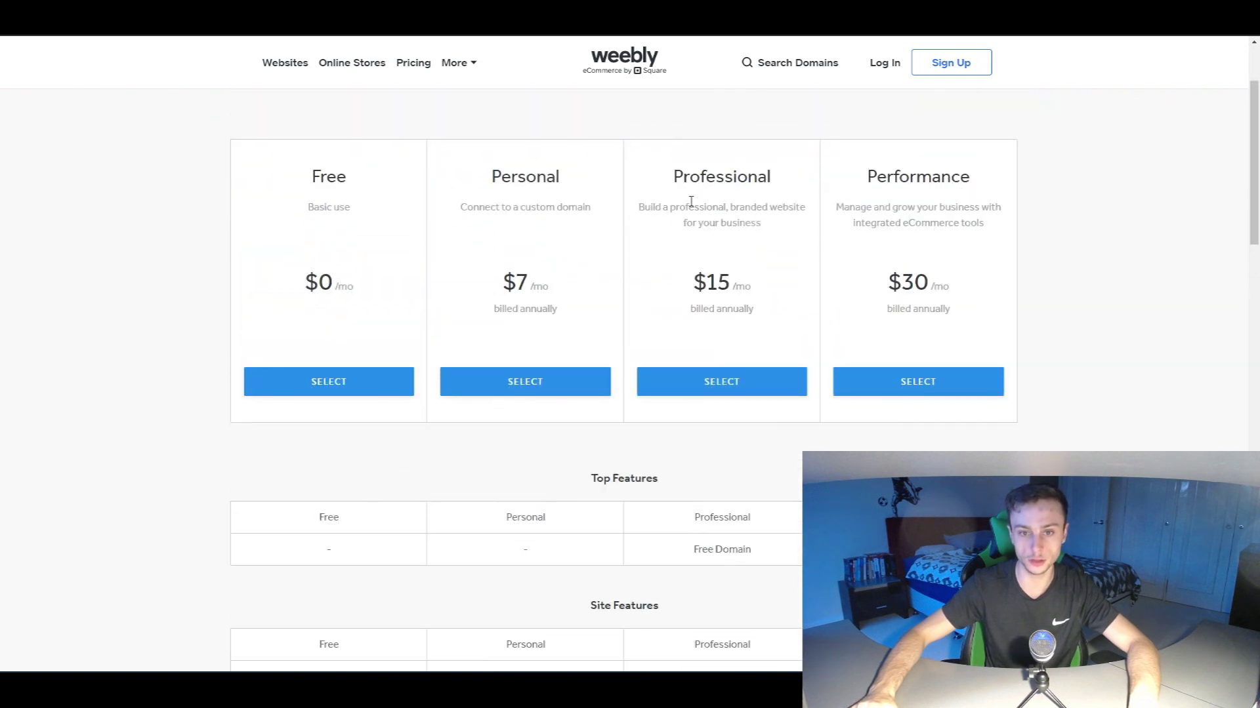
pyautogui.scroll(-1, 702, 246)
pyautogui.scroll(2, 717, 300)
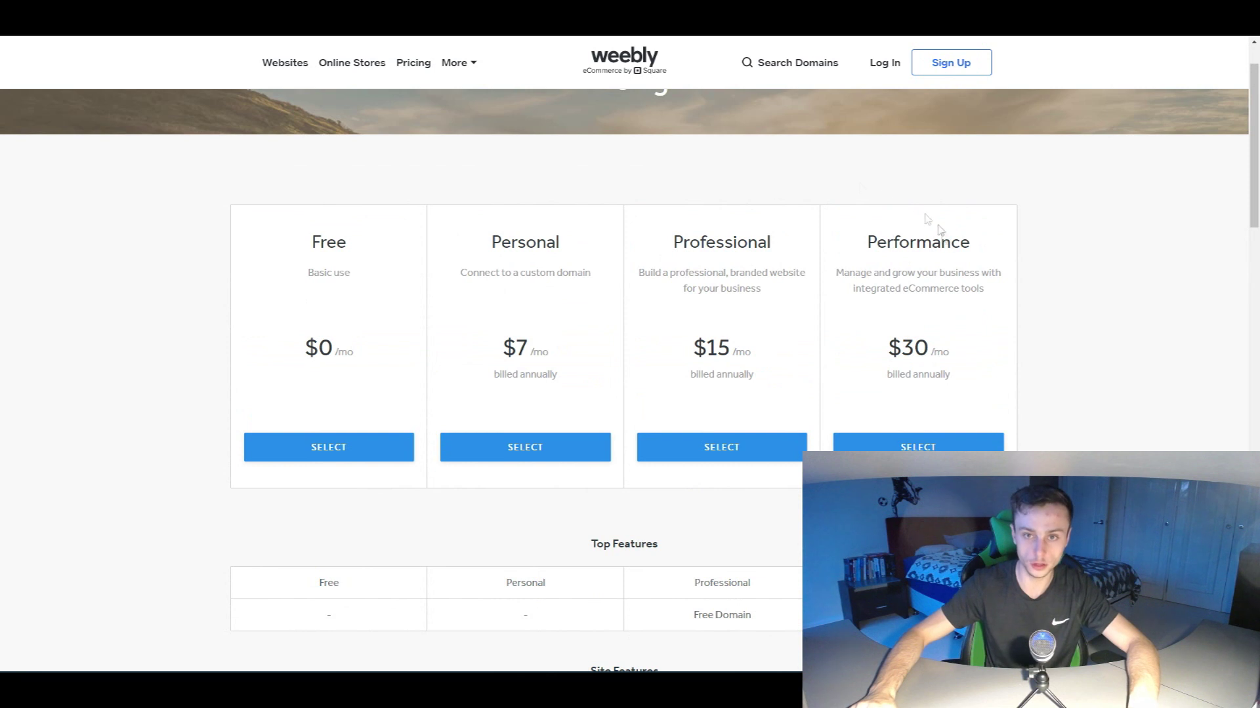
pyautogui.scroll(-4, 774, 247)
pyautogui.scroll(4, 563, 307)
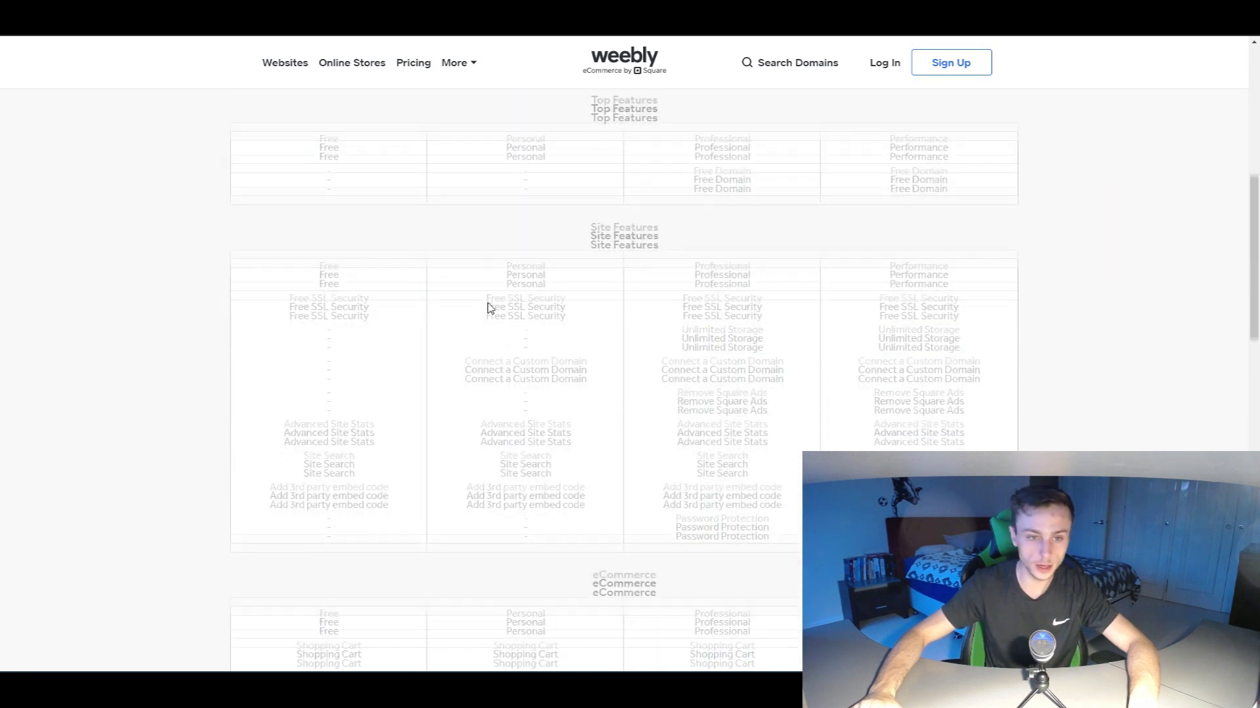
pyautogui.scroll(-1, 707, 276)
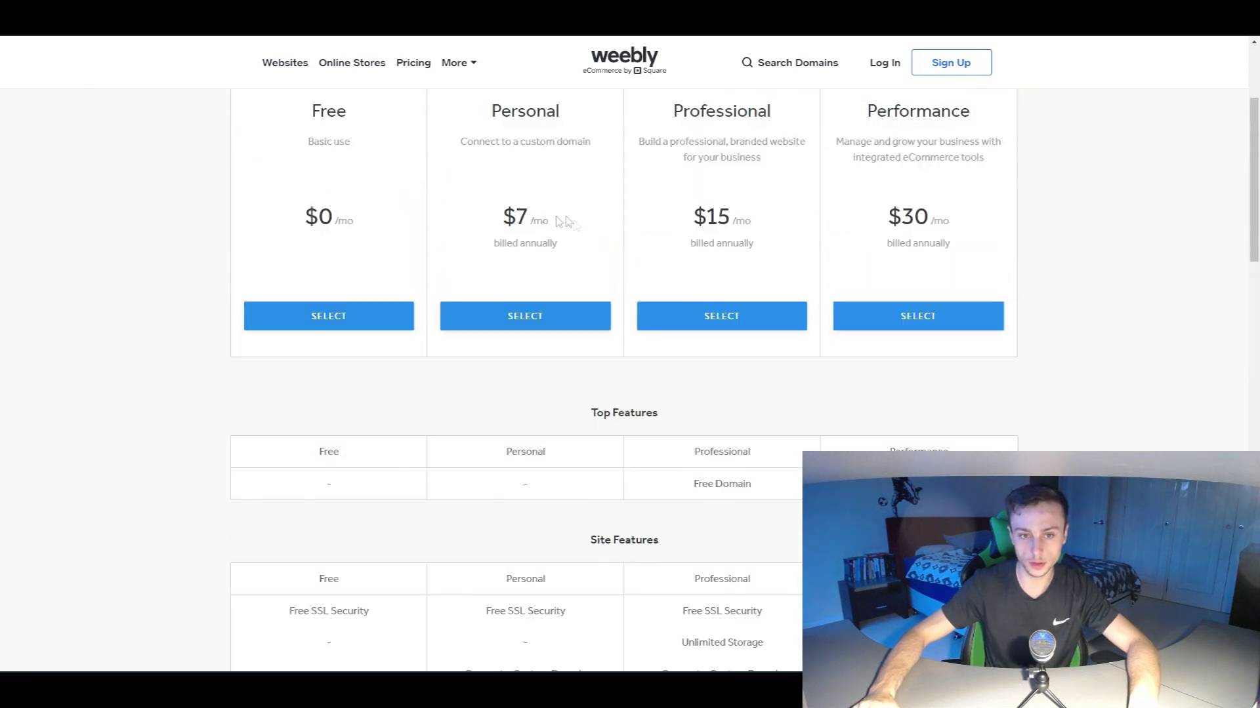
pyautogui.scroll(-2, 611, 222)
pyautogui.scroll(2, 715, 245)
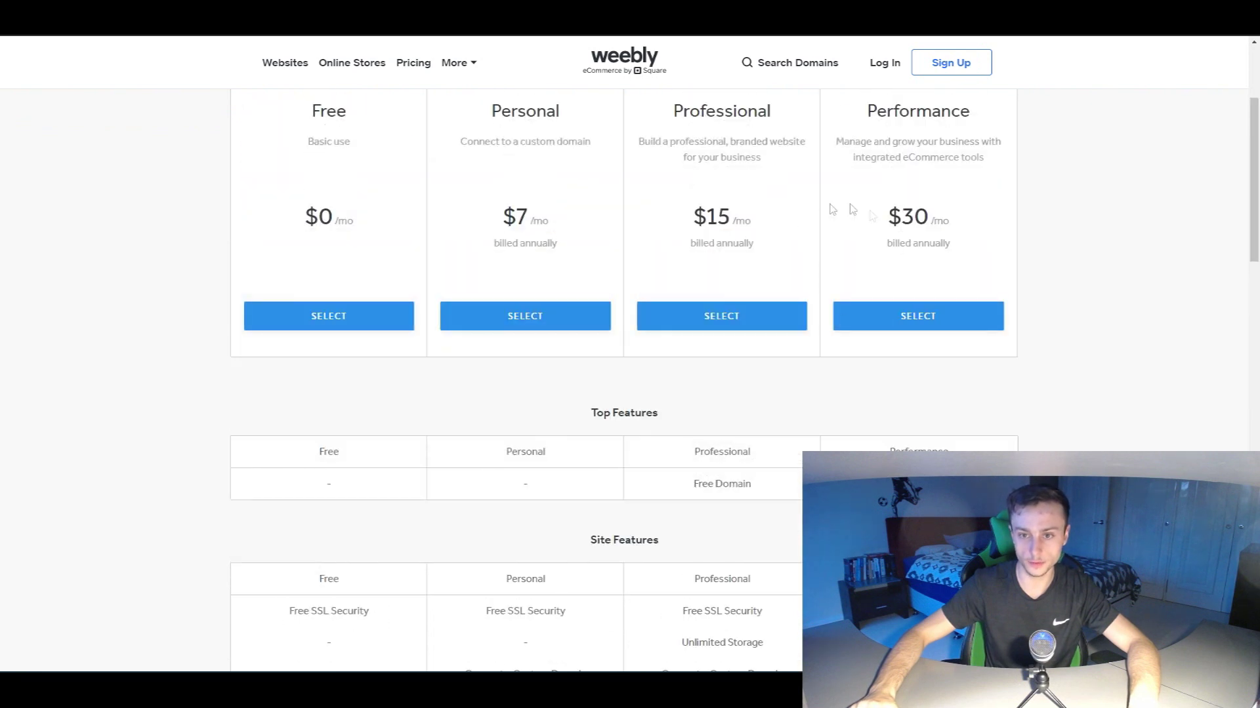
pyautogui.scroll(-2, 845, 246)
pyautogui.scroll(-1, 849, 280)
pyautogui.moveTo(683, 315); pyautogui.dragTo(973, 321)
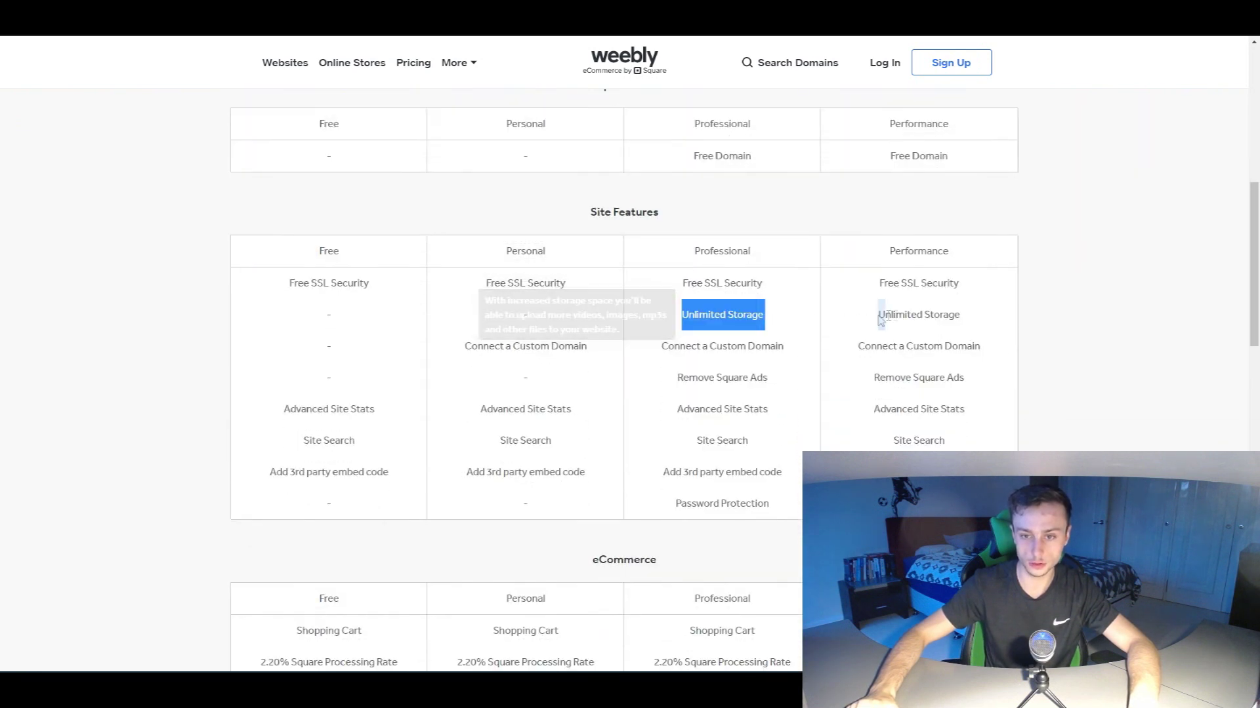
pyautogui.click(972, 321)
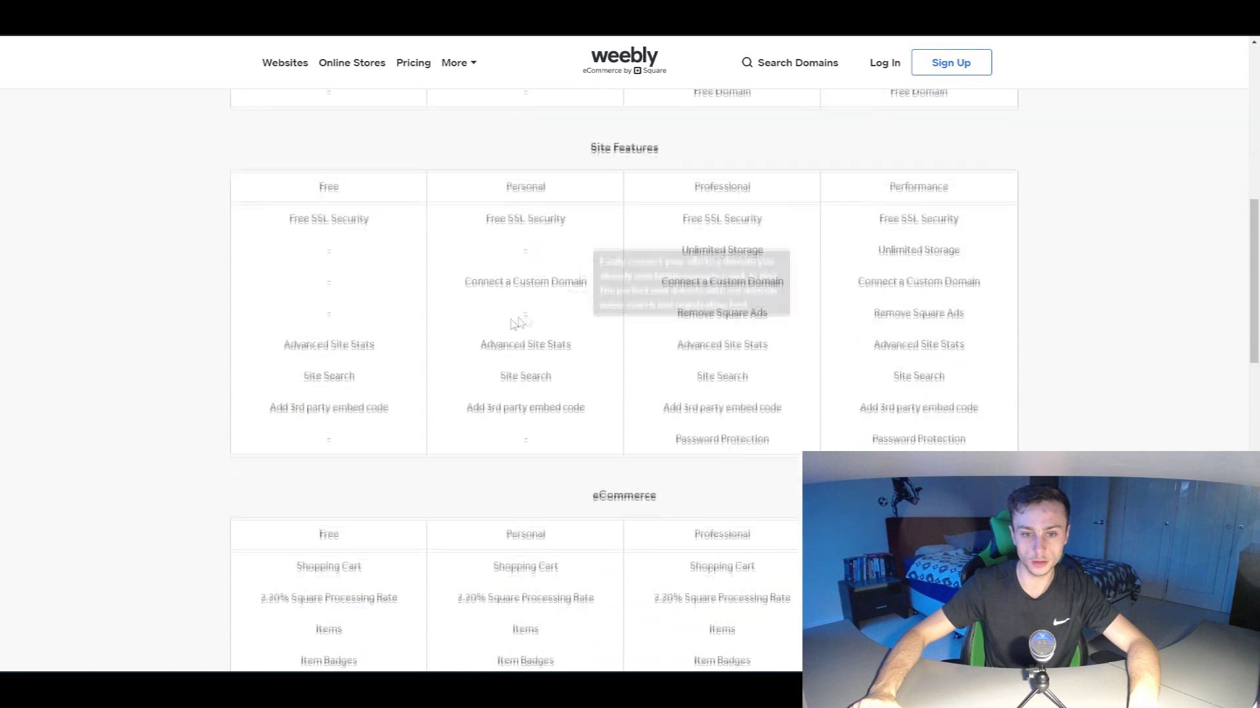
pyautogui.scroll(-1, 517, 324)
pyautogui.scroll(-1, 688, 296)
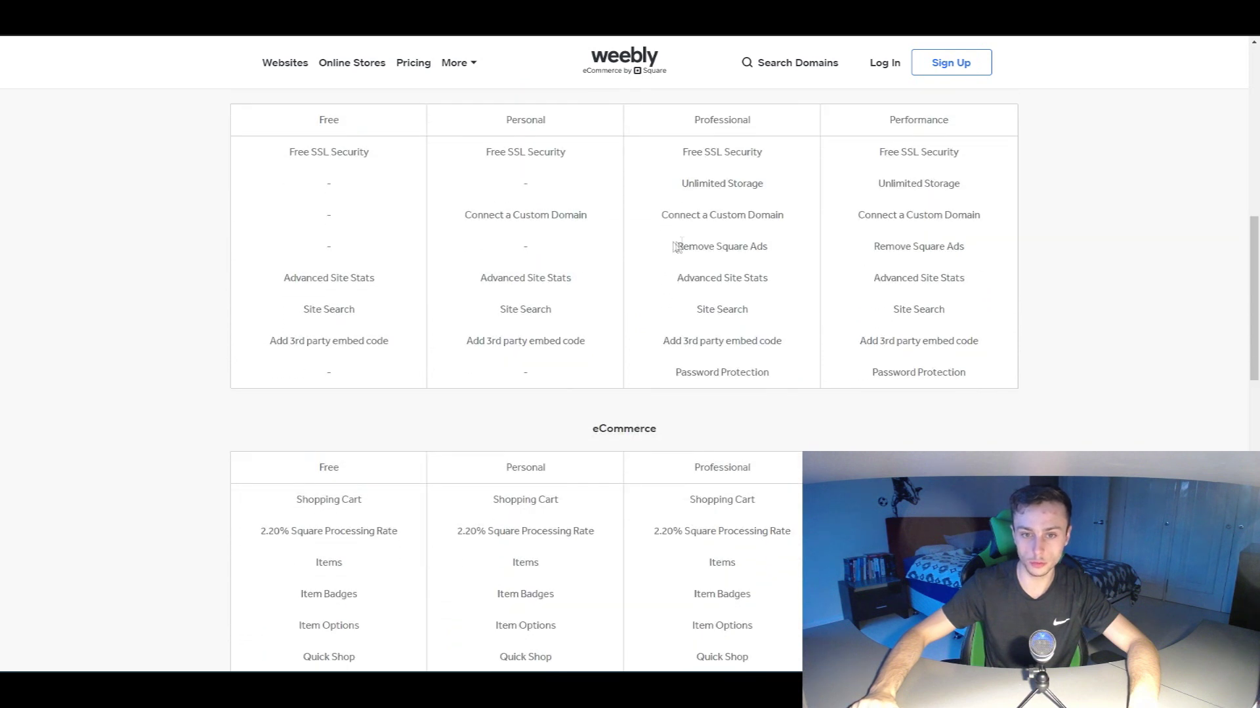
pyautogui.moveTo(675, 247); pyautogui.dragTo(960, 248)
pyautogui.scroll(1, 678, 256)
pyautogui.scroll(-1, 731, 315)
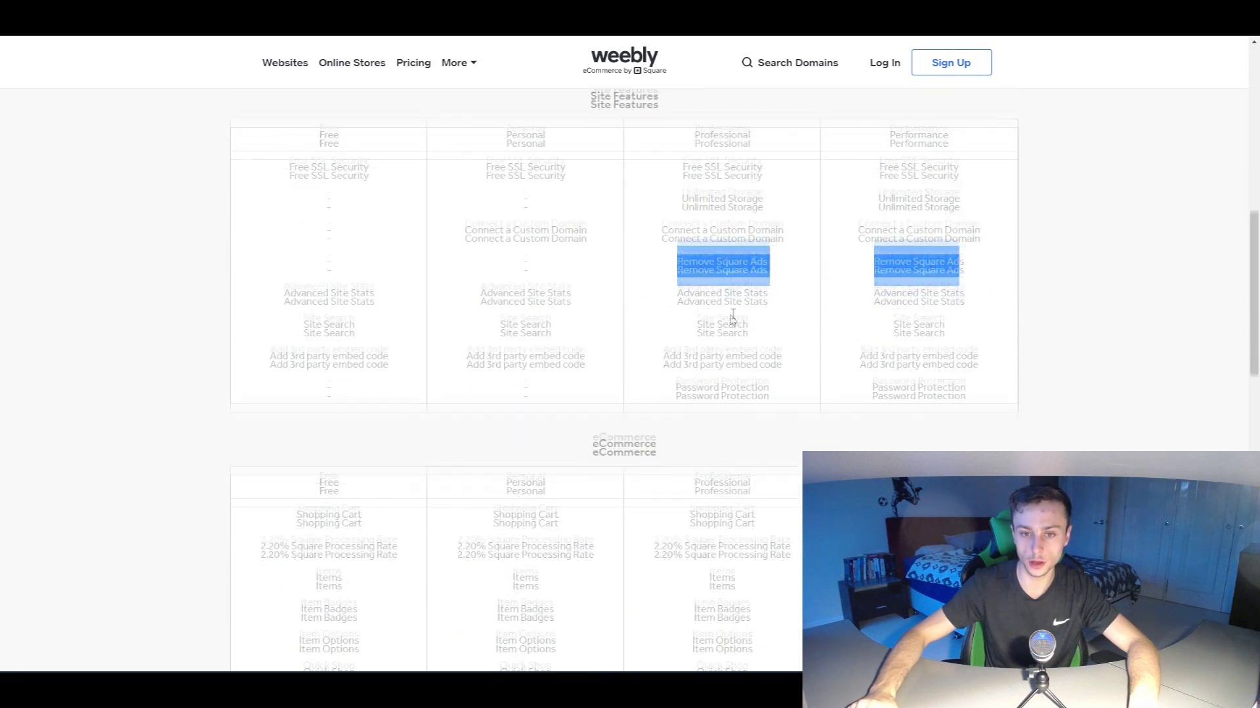
pyautogui.click(666, 279)
pyautogui.moveTo(481, 278); pyautogui.dragTo(965, 278)
pyautogui.scroll(-4, 708, 267)
pyautogui.scroll(3, 708, 255)
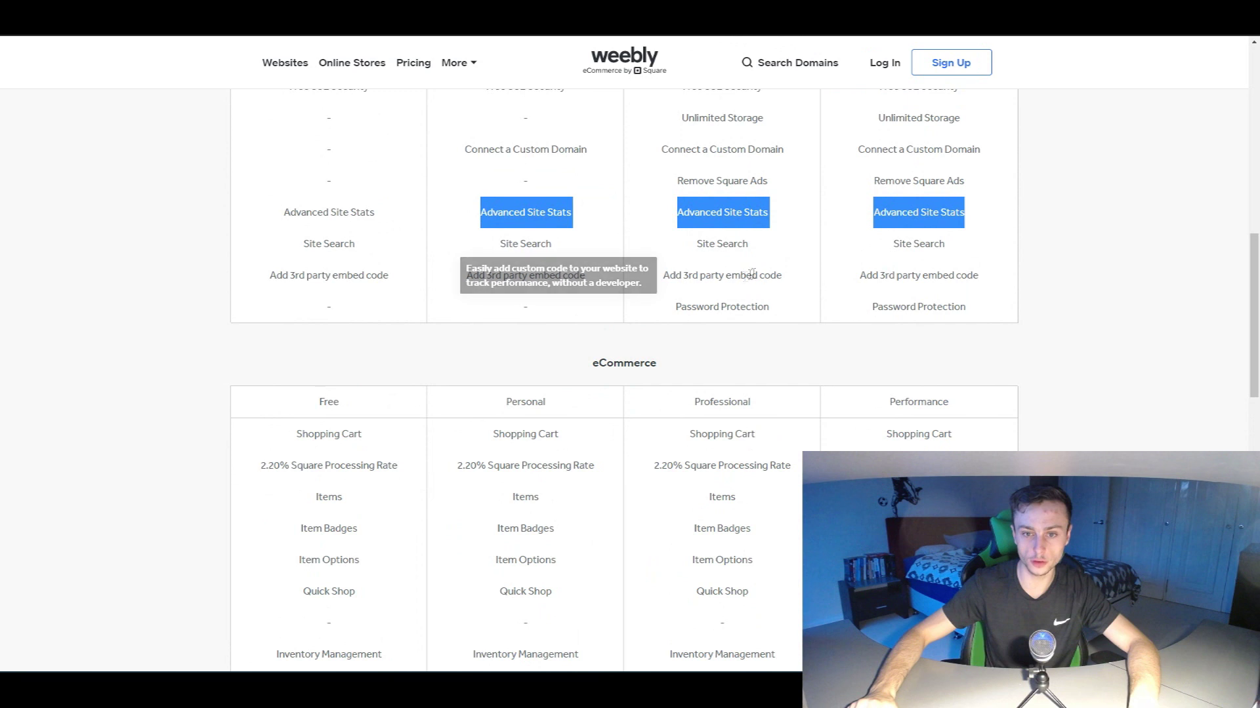
pyautogui.scroll(-3, 728, 271)
pyautogui.scroll(-3, 719, 268)
pyautogui.scroll(-5, 698, 265)
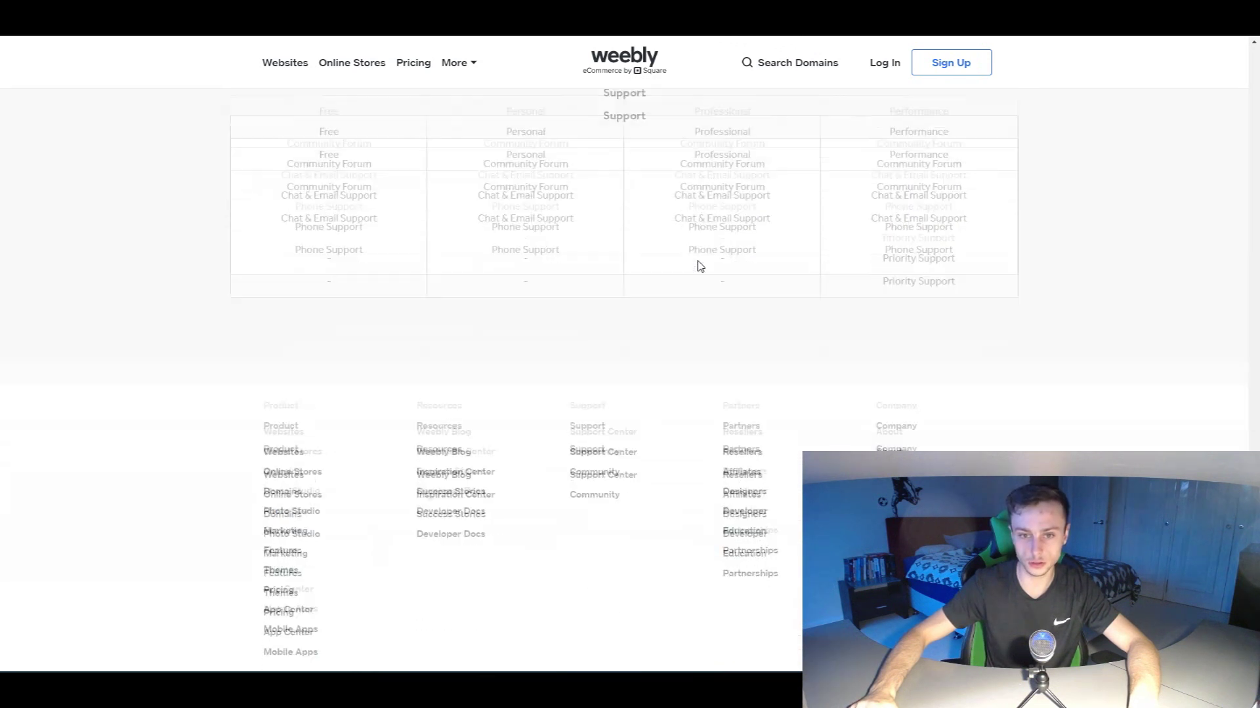
pyautogui.scroll(10, 697, 265)
pyautogui.scroll(5, 698, 264)
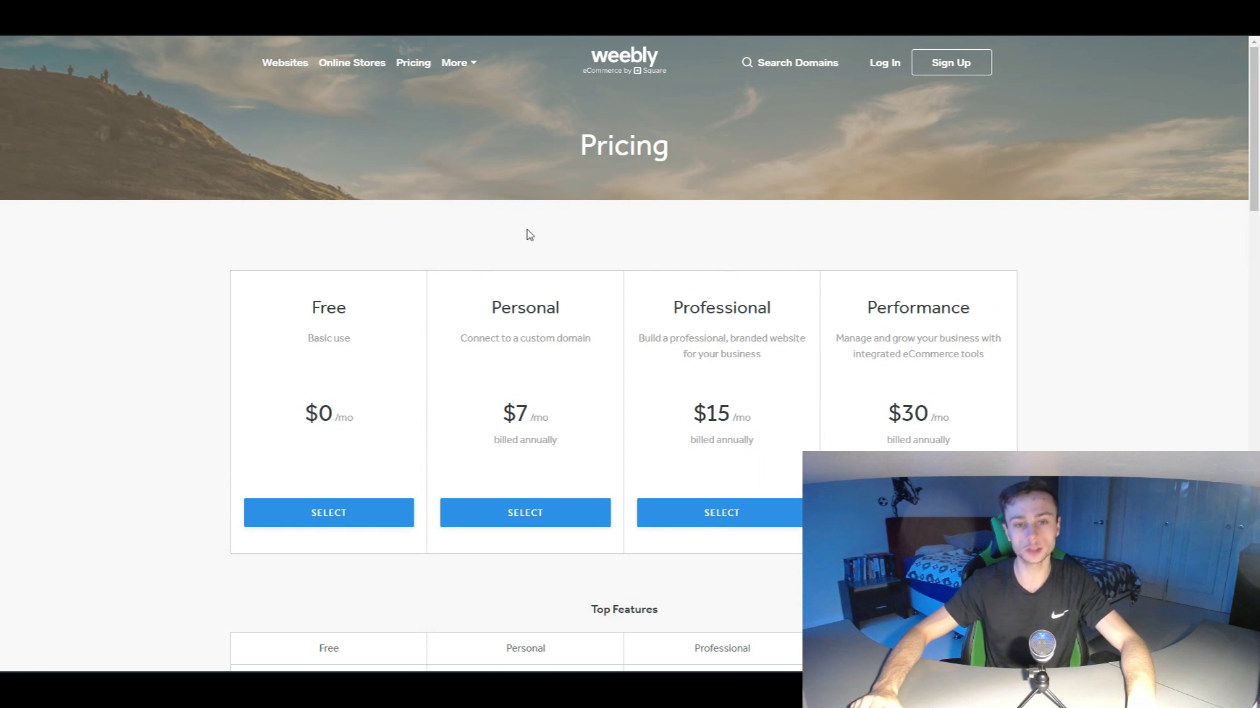
pyautogui.scroll(-1, 527, 235)
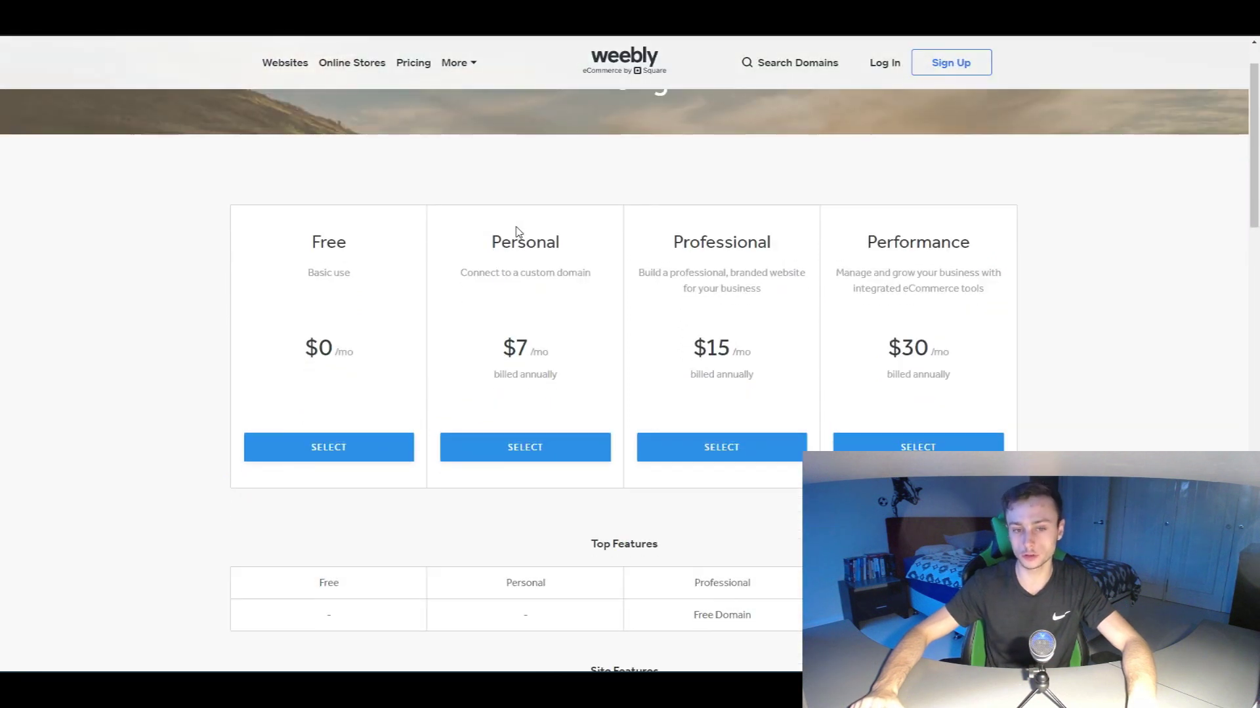